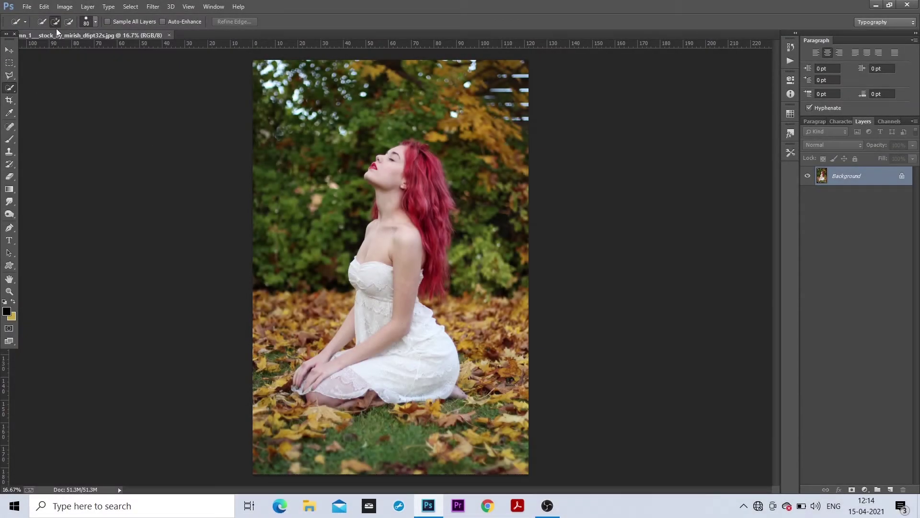
- Quick-select the woman's upper dress, red hair, hair tips, lower hem and hands
mouse_move(379, 328)
mouse_down()
mouse_move(388, 170)
mouse_move(439, 197)
mouse_up()
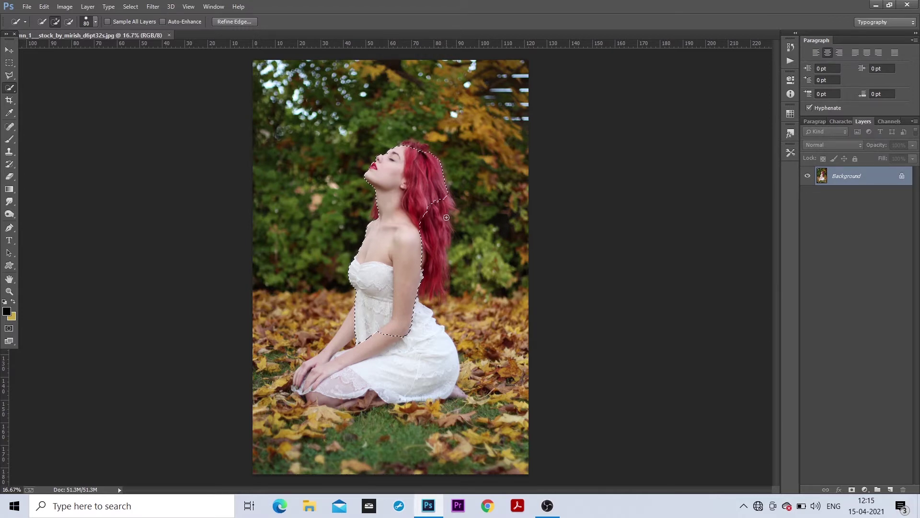
drag(446, 217, 443, 227)
drag(428, 273, 429, 291)
drag(429, 339, 325, 383)
- Zoom in, add the raised hair above the forehead and trim background at the head
key(ctrl+plus)
key(ctrl+plus)
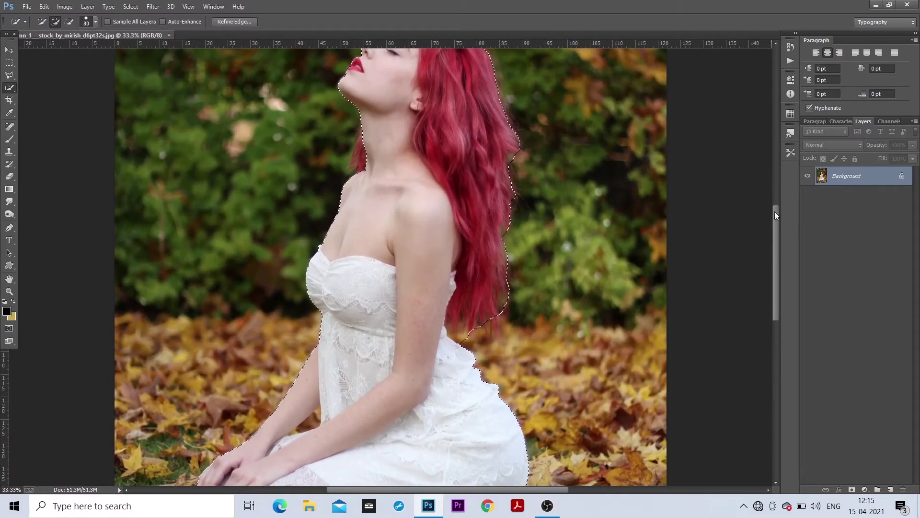
drag(779, 212, 779, 179)
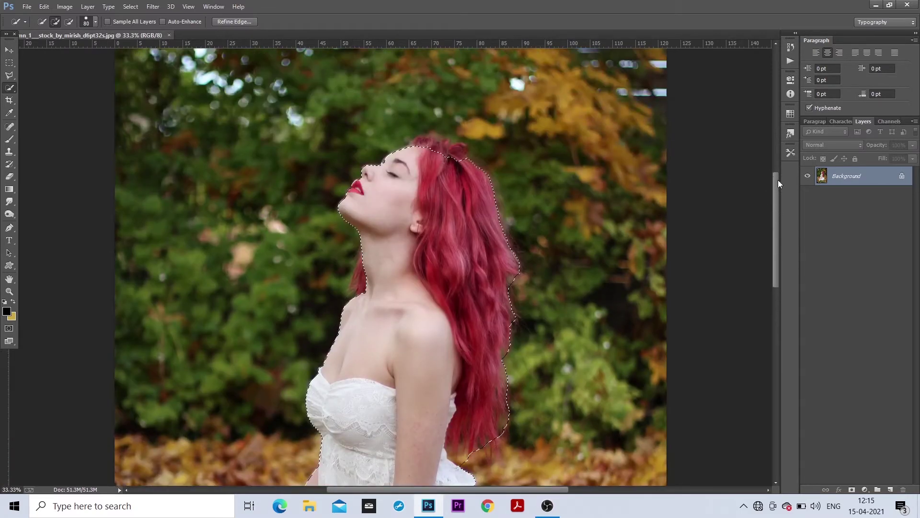
click(455, 160)
click(414, 152)
key(alt)
drag(437, 128, 459, 139)
- Zoom in further and add the hair strands behind the neck to the selection
key(ctrl+plus)
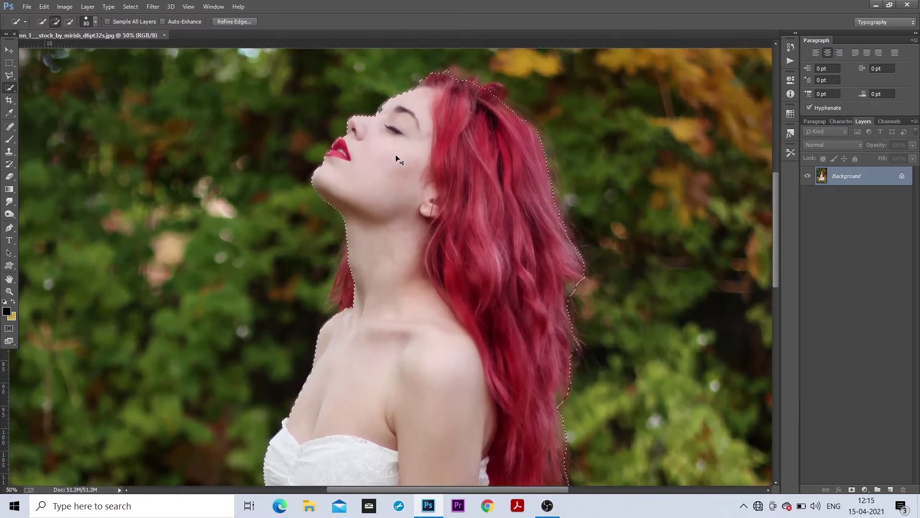
drag(779, 212, 779, 203)
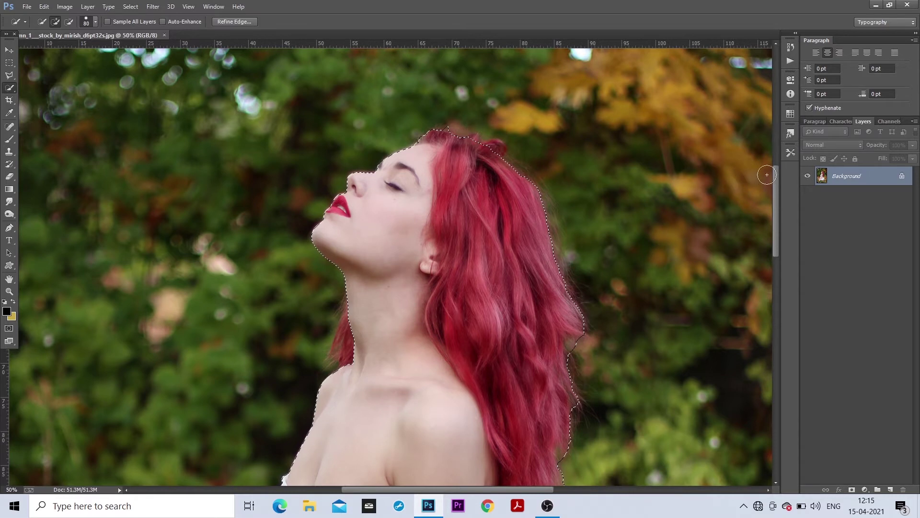
drag(777, 181, 777, 204)
drag(341, 242, 332, 255)
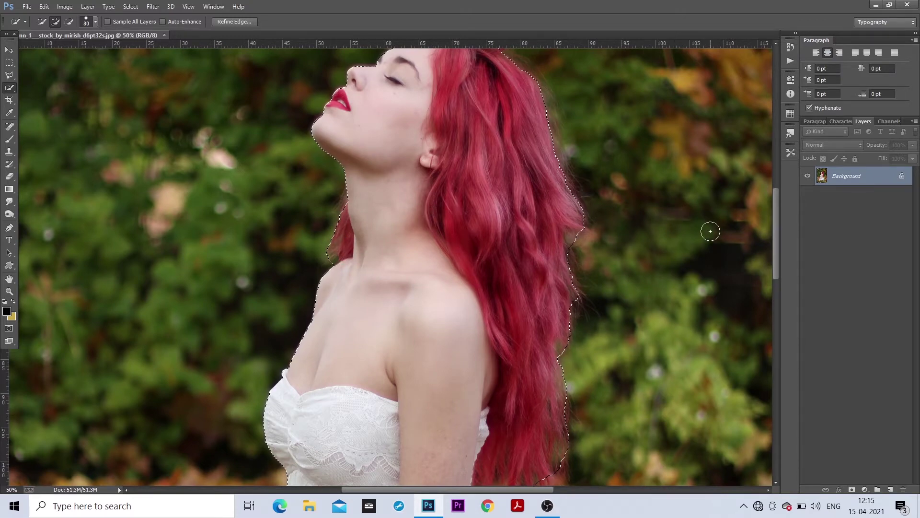
drag(775, 207, 784, 303)
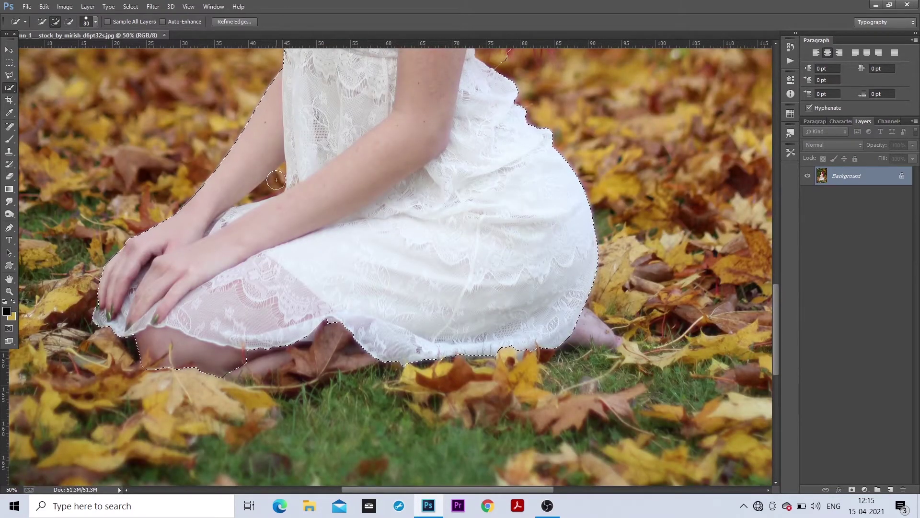
- With a smaller brush, subtract the leafy gap between arm and dress
key(bracketleft)
key(bracketleft)
key(bracketleft)
key(bracketleft)
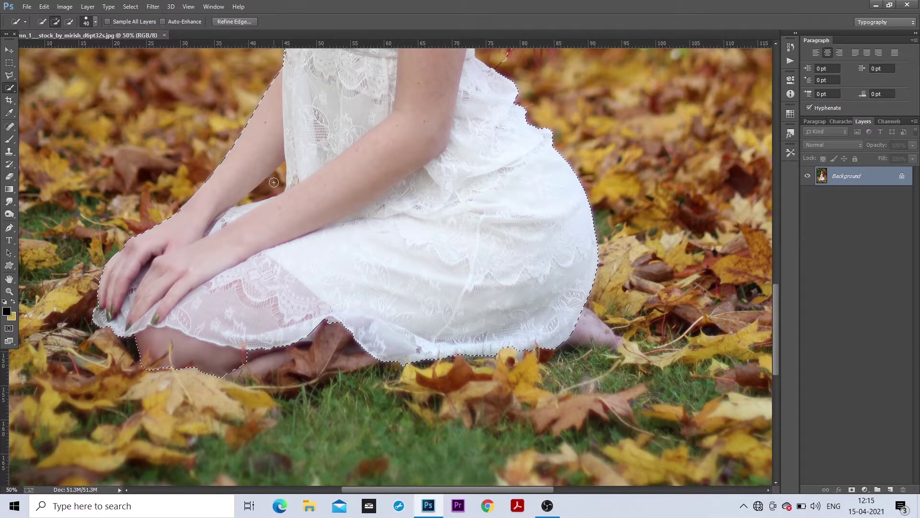
key(alt)
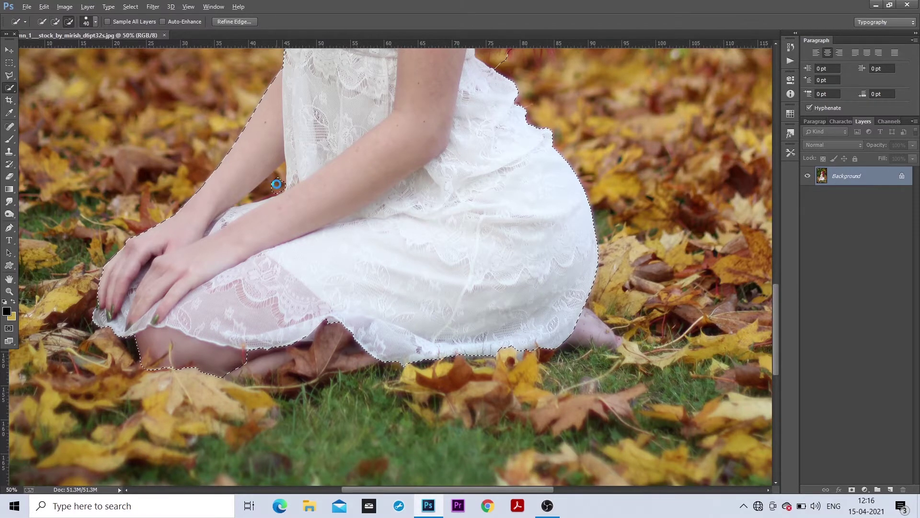
drag(276, 184, 281, 174)
key(ctrl+bracketleft)
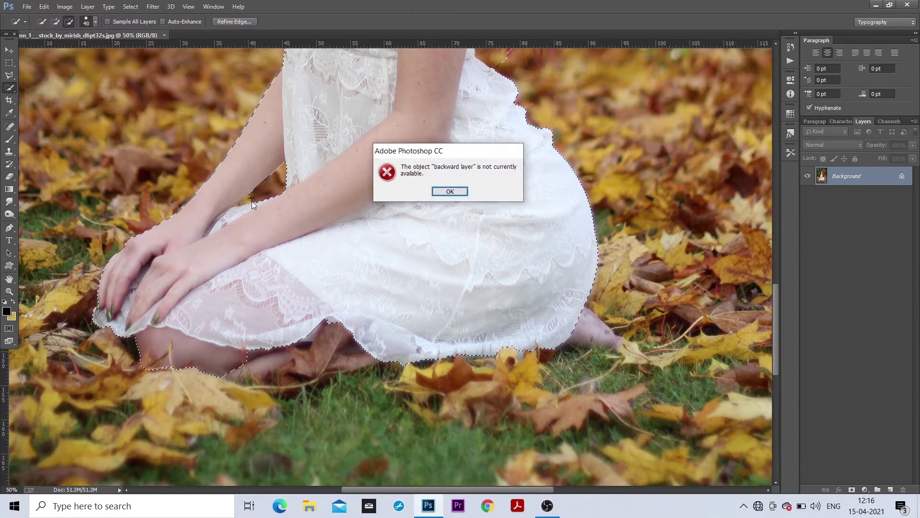
click(453, 193)
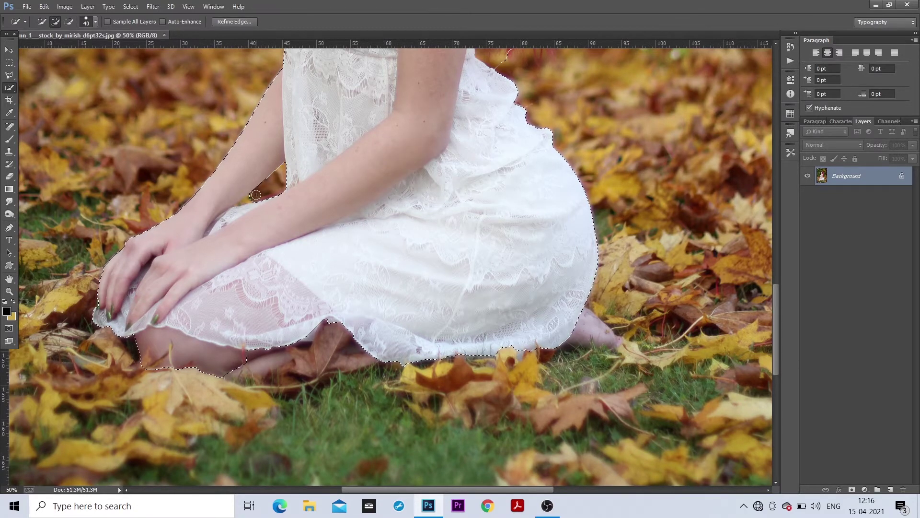
key(bracketleft)
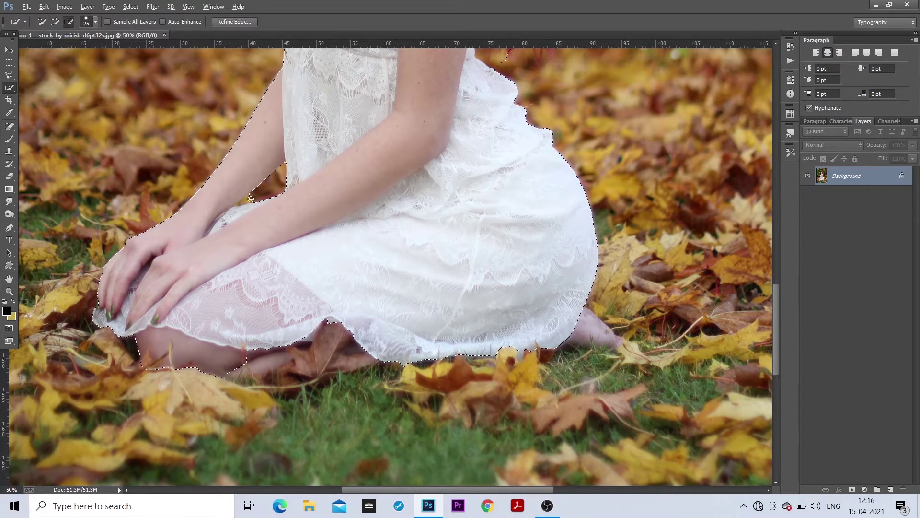
key(alt)
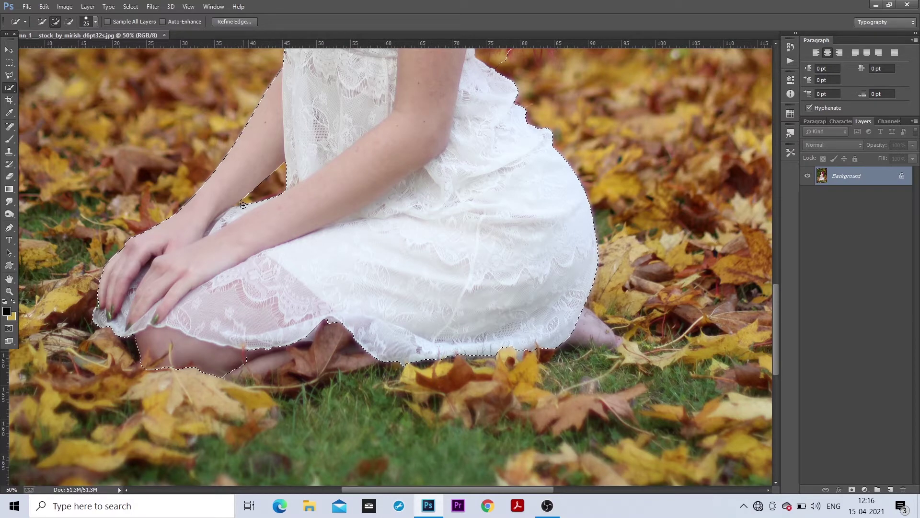
key(bracketleft)
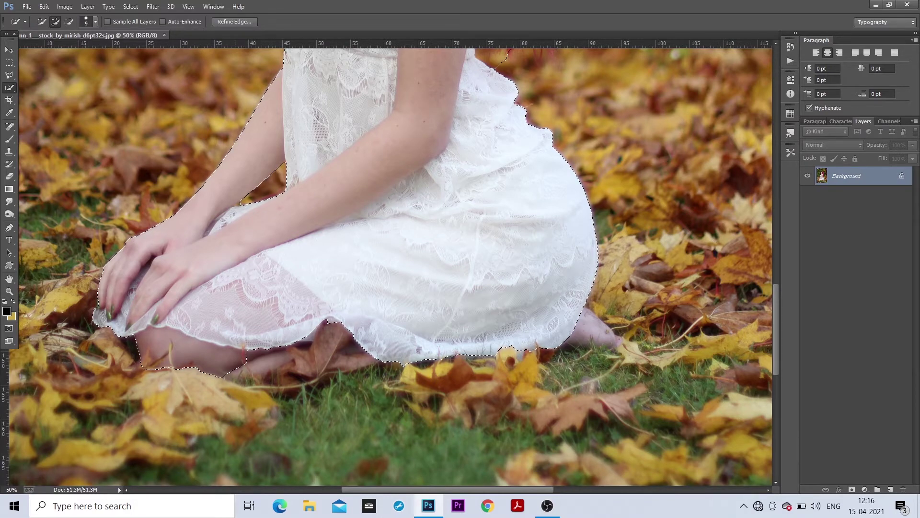
key(alt)
- Add the right foot and the brown leaf under the hem, then fit the photo on screen
drag(582, 332, 604, 346)
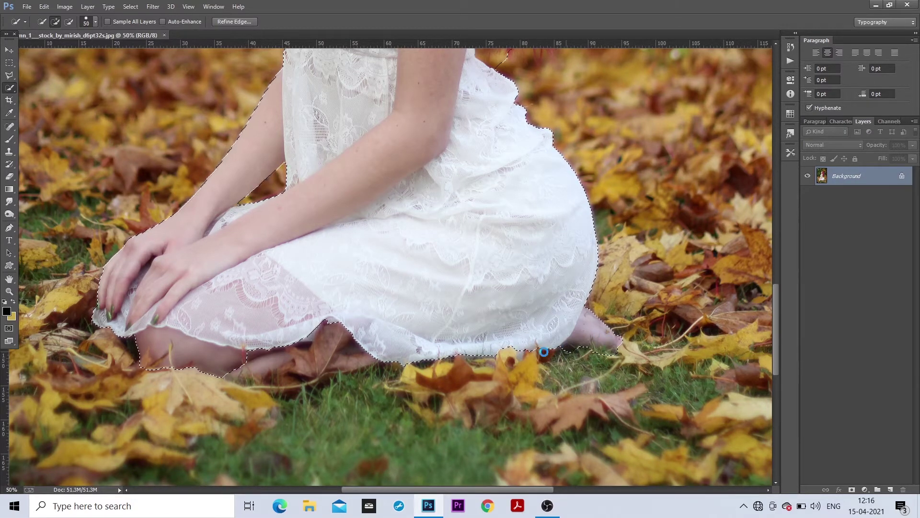
mouse_move(545, 352)
mouse_down()
mouse_move(551, 335)
mouse_move(572, 369)
mouse_up()
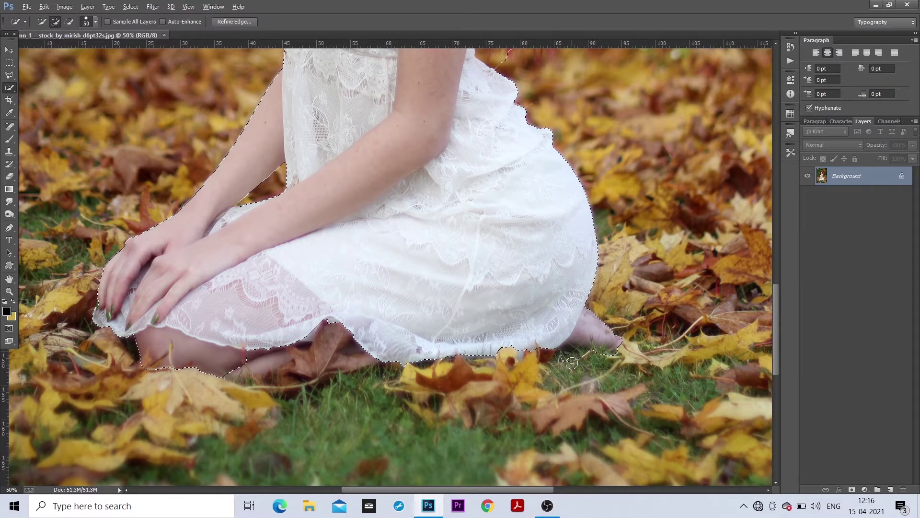
key(alt)
alt+click(570, 360)
drag(259, 355, 371, 350)
click(334, 366)
key(ctrl+0)
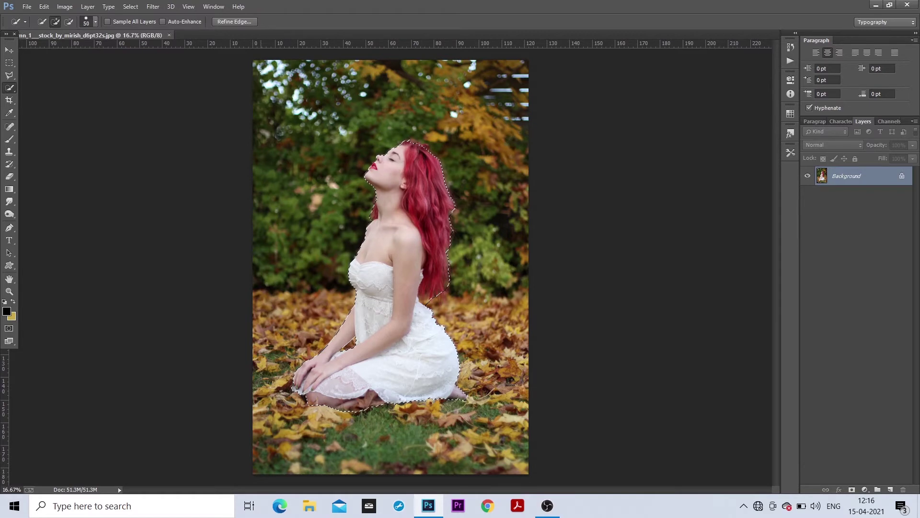
- Open Refine Edge with the On Black preview and zoom in on the cut-out
click(234, 21)
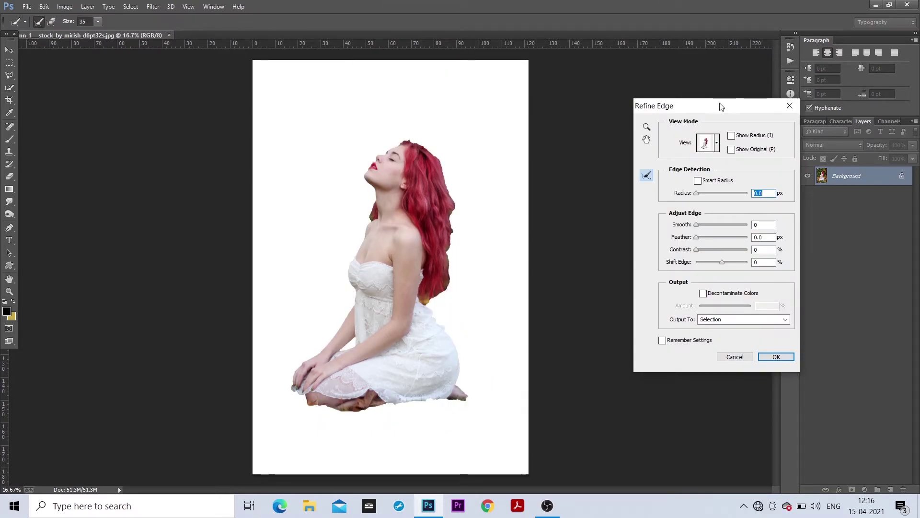
click(716, 142)
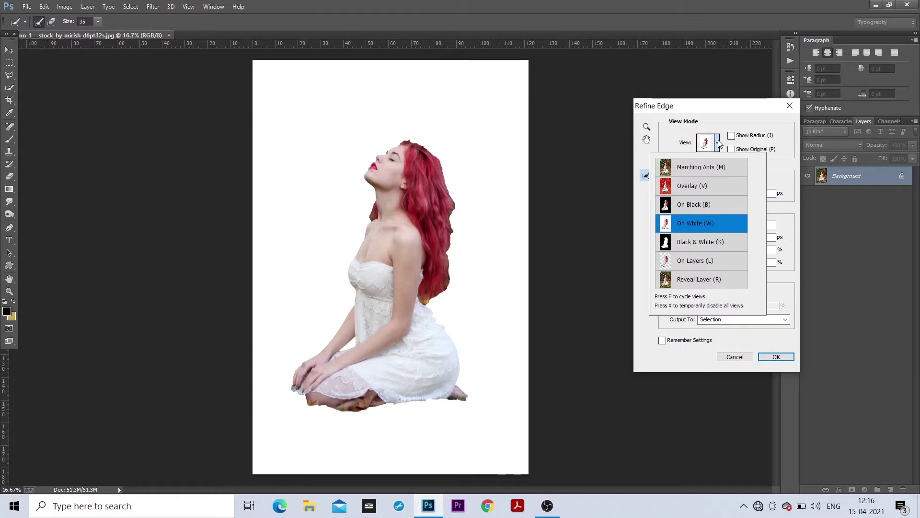
click(692, 211)
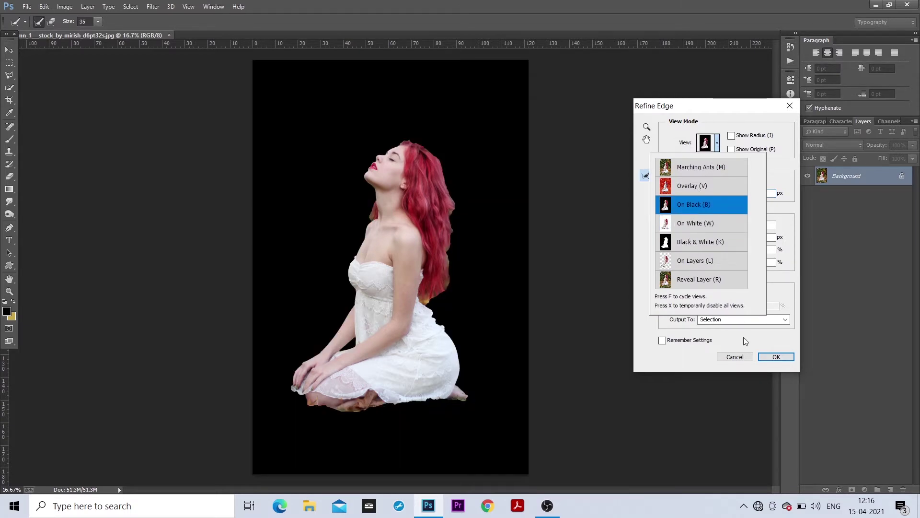
click(784, 326)
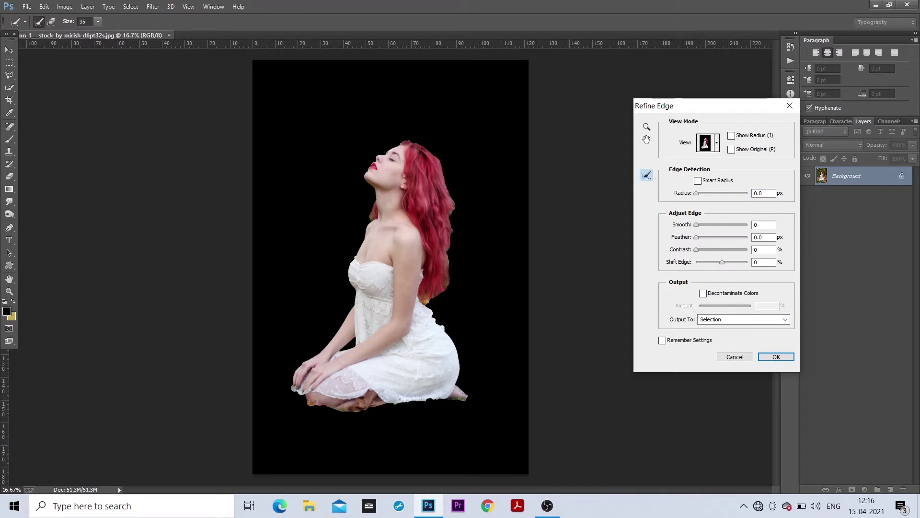
key(ctrl+plus)
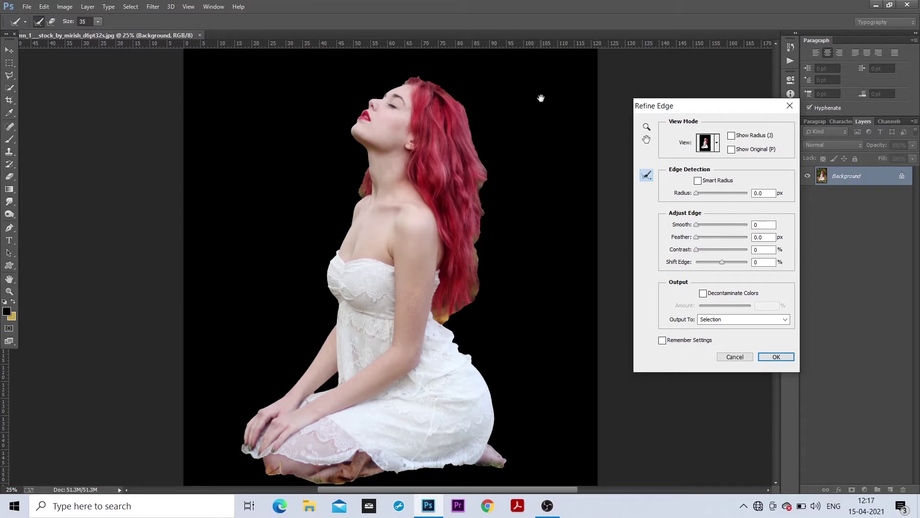
- Brush Refine Radius along the top and right hair edge and the neck
drag(541, 98, 443, 280)
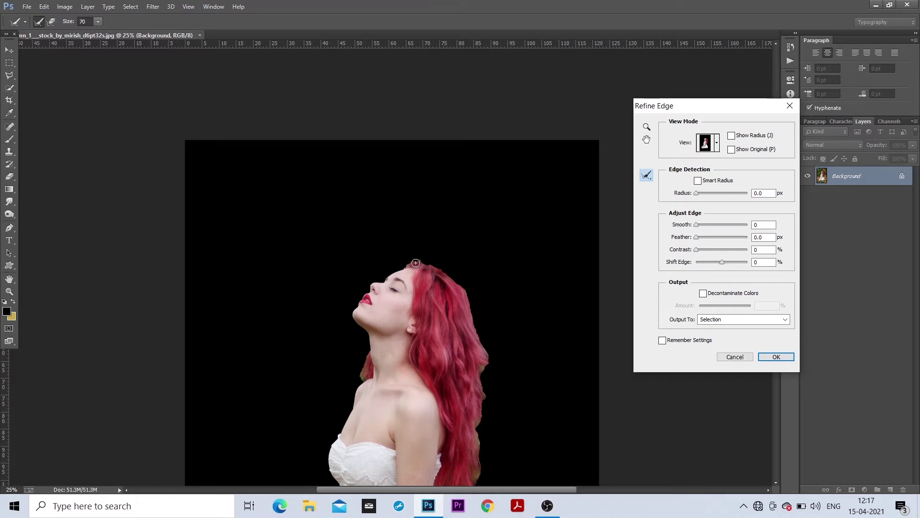
mouse_move(420, 263)
mouse_down()
mouse_move(447, 273)
mouse_move(469, 299)
mouse_up()
mouse_move(465, 289)
mouse_down()
mouse_move(490, 352)
mouse_move(483, 396)
mouse_up()
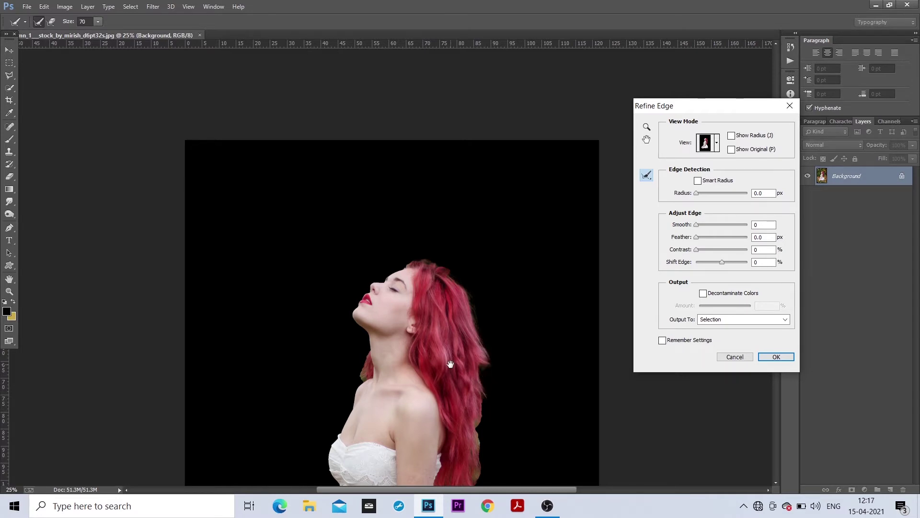
mouse_move(450, 364)
mouse_down()
mouse_move(448, 243)
mouse_move(483, 262)
mouse_move(474, 366)
mouse_move(438, 383)
mouse_up()
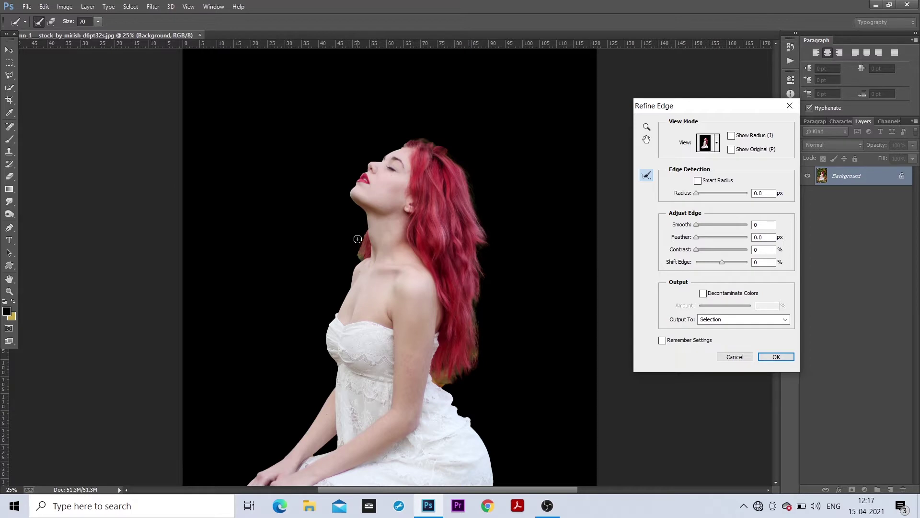
mouse_move(358, 239)
mouse_down()
mouse_move(349, 265)
mouse_move(369, 243)
mouse_move(341, 267)
mouse_up()
drag(359, 235, 351, 261)
- Erase the refinement at the neck, re-refine the neck and top of hair, and apply
click(652, 179)
click(680, 185)
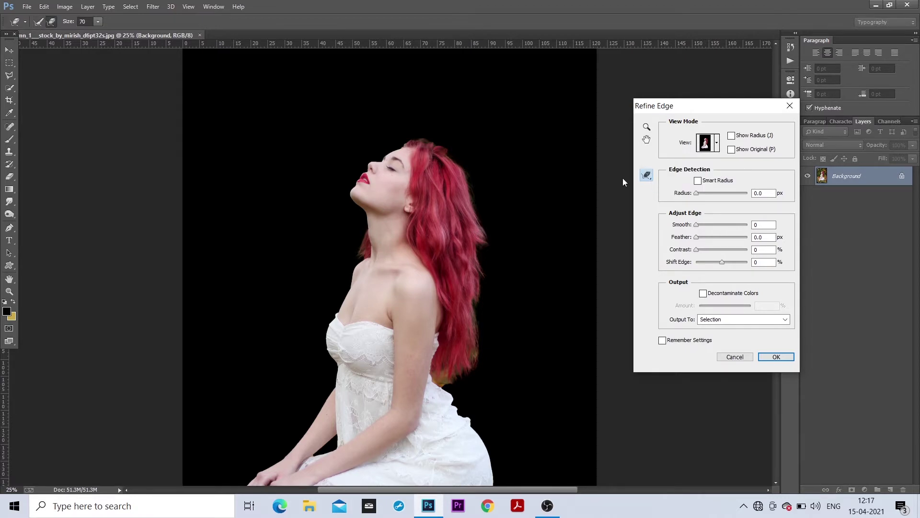
drag(358, 270, 347, 265)
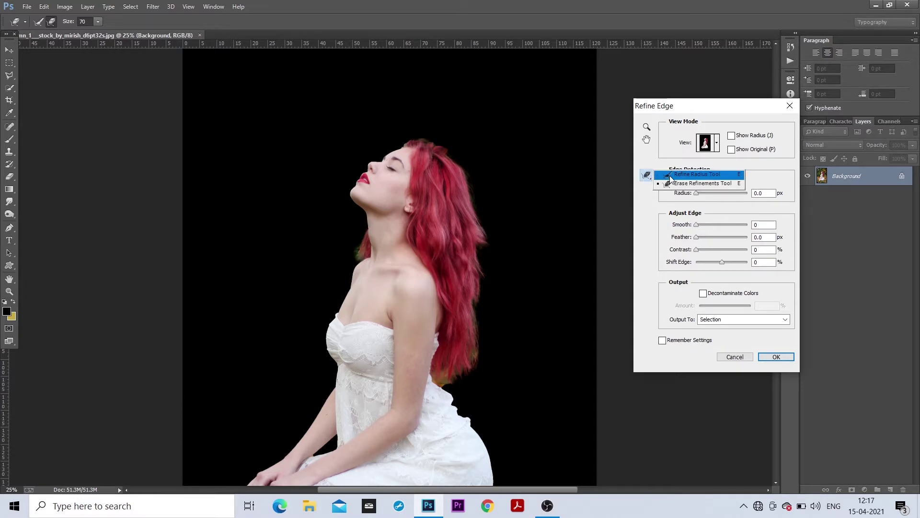
click(697, 174)
mouse_move(359, 242)
mouse_down()
mouse_move(348, 262)
mouse_move(359, 223)
mouse_move(361, 242)
mouse_up()
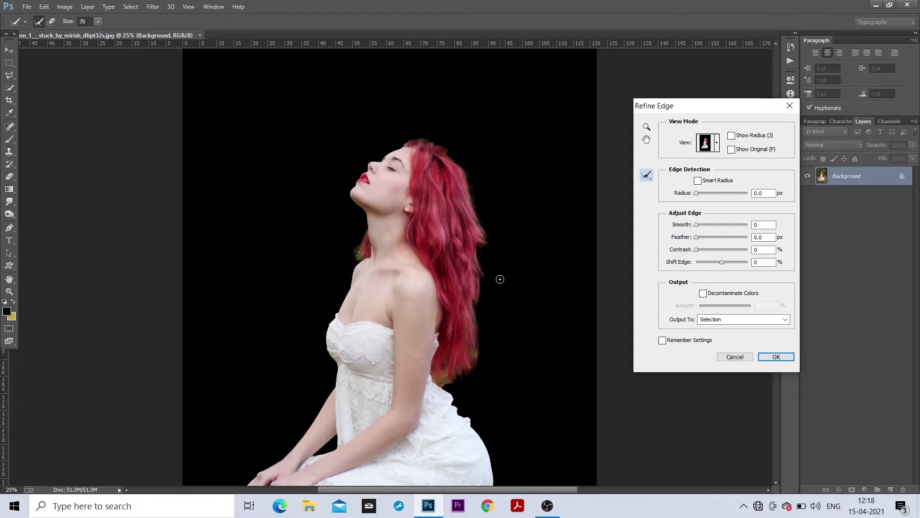
mouse_move(486, 378)
mouse_down()
mouse_move(412, 141)
mouse_move(443, 146)
mouse_up()
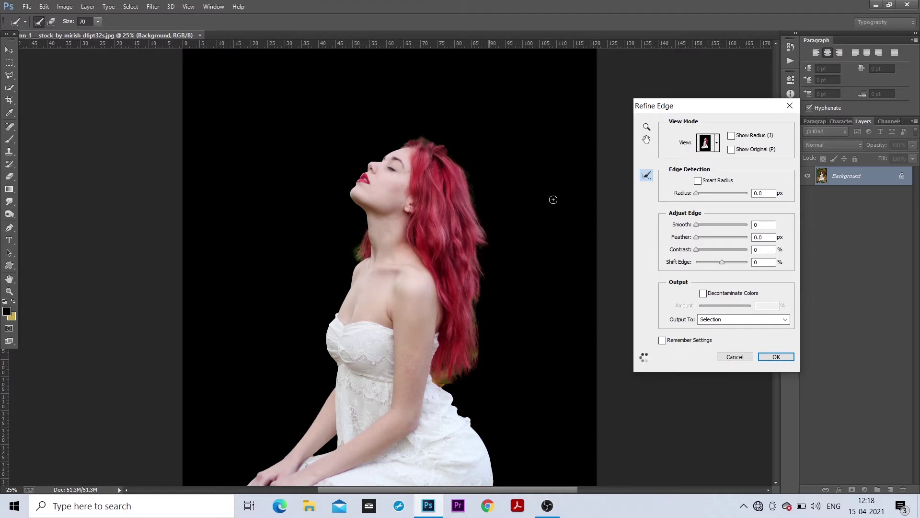
click(781, 358)
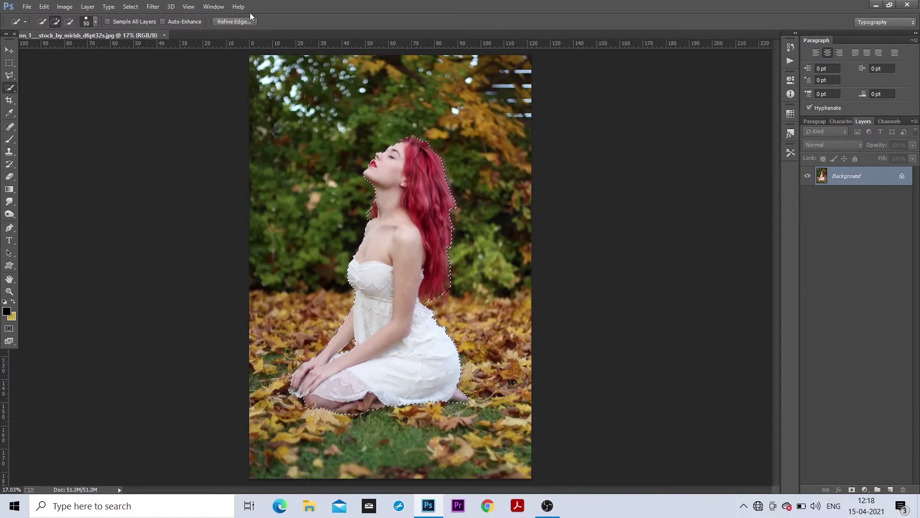
- Refine the edge with Smart Radius at 0.7, Smooth 9 and an adjusted Feather
click(248, 22)
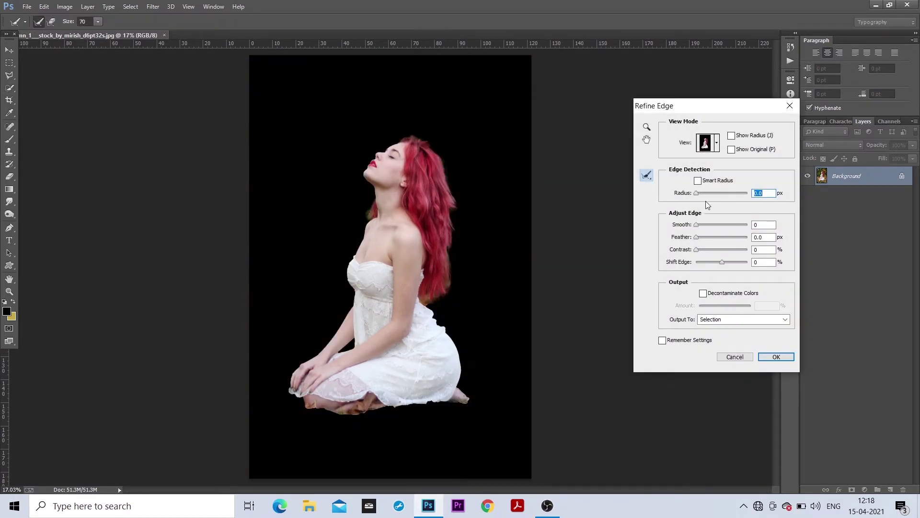
click(698, 181)
drag(697, 193, 699, 194)
drag(697, 226, 702, 226)
drag(697, 237, 698, 237)
text(9)
key(Tab)
click(703, 237)
drag(704, 238, 707, 239)
click(716, 237)
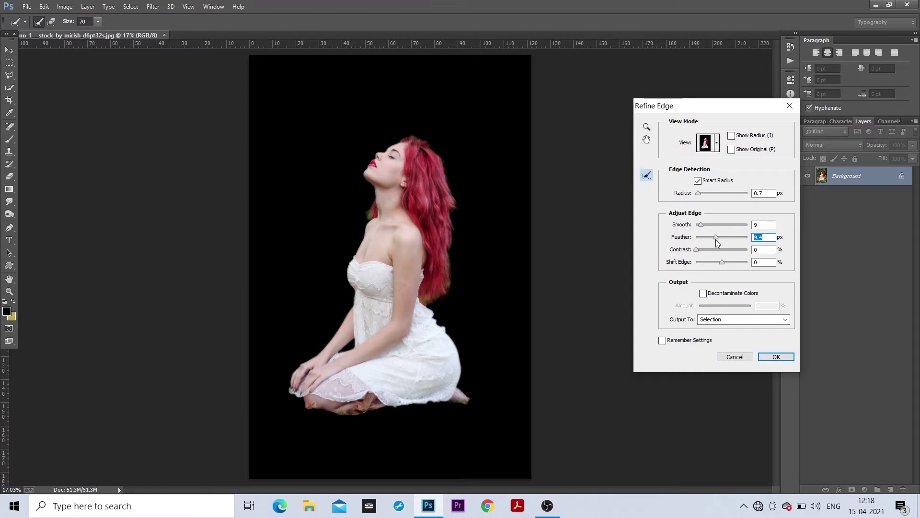
drag(714, 238, 701, 239)
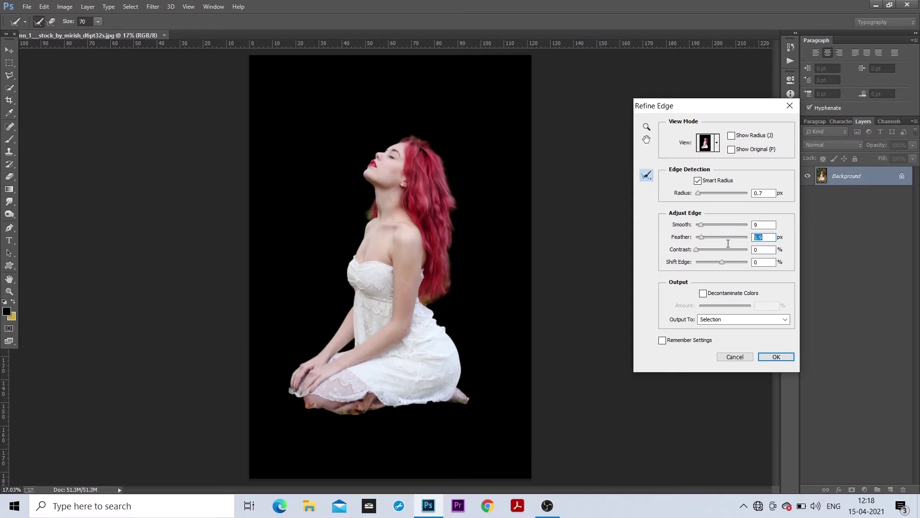
text(1)
click(773, 357)
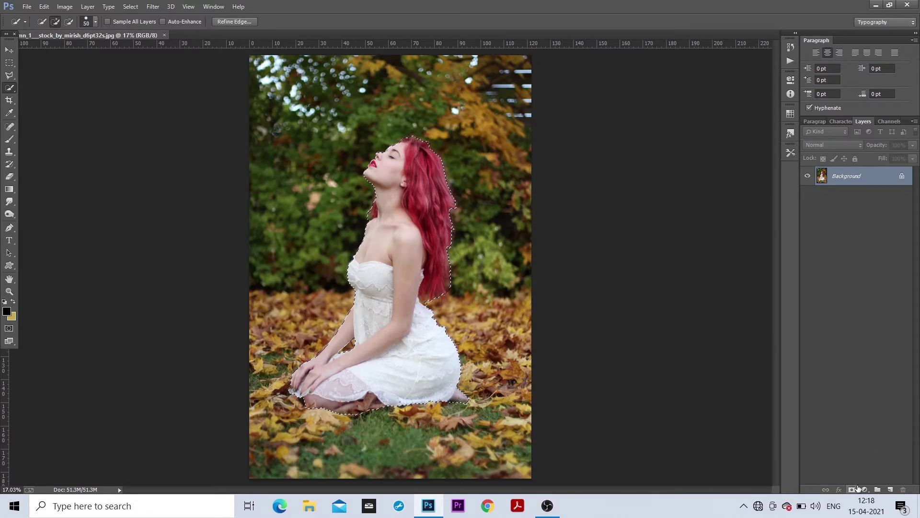
- Output the refined selection to a new layer with layer mask
click(251, 22)
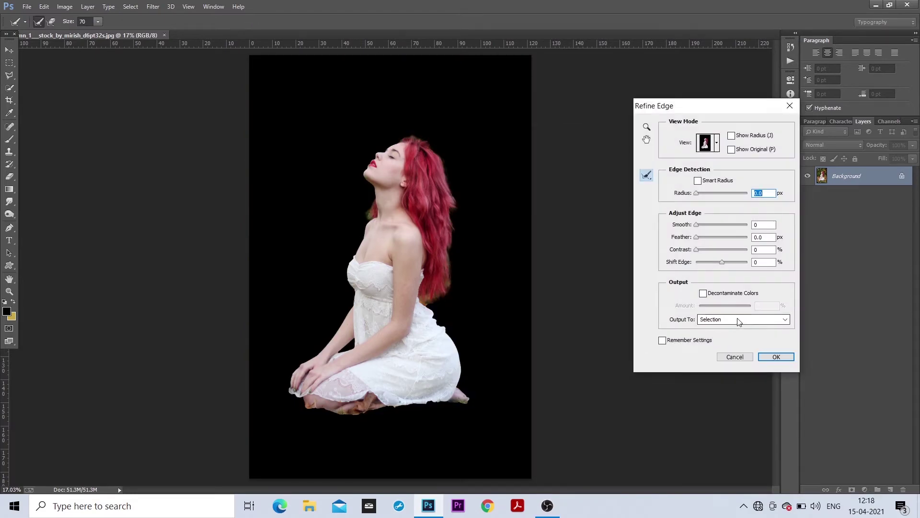
click(746, 320)
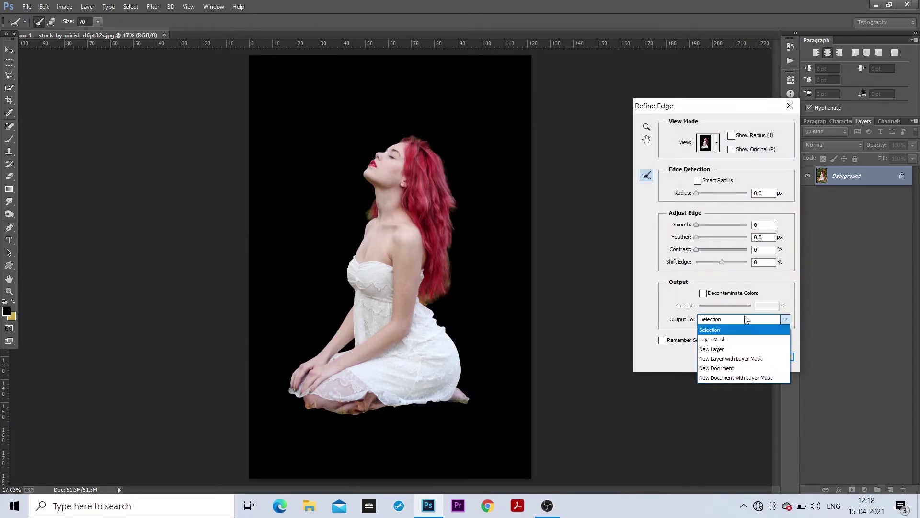
click(731, 359)
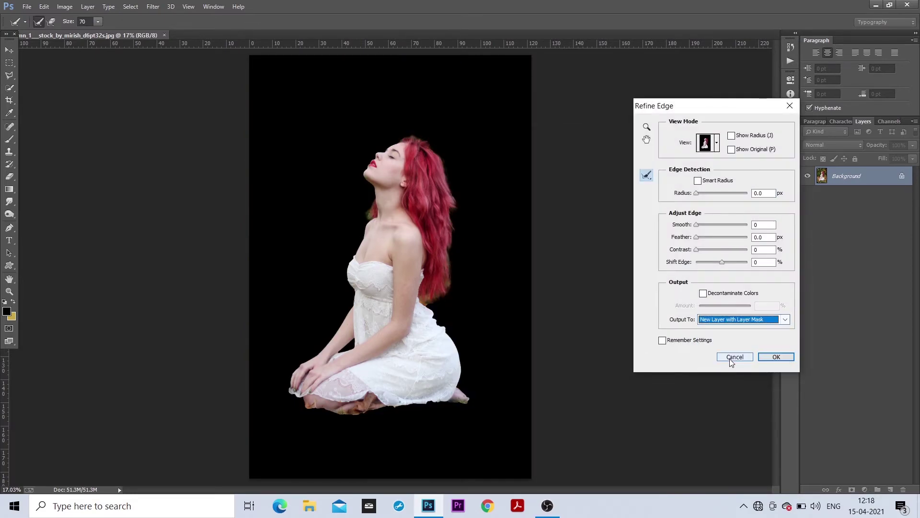
click(769, 359)
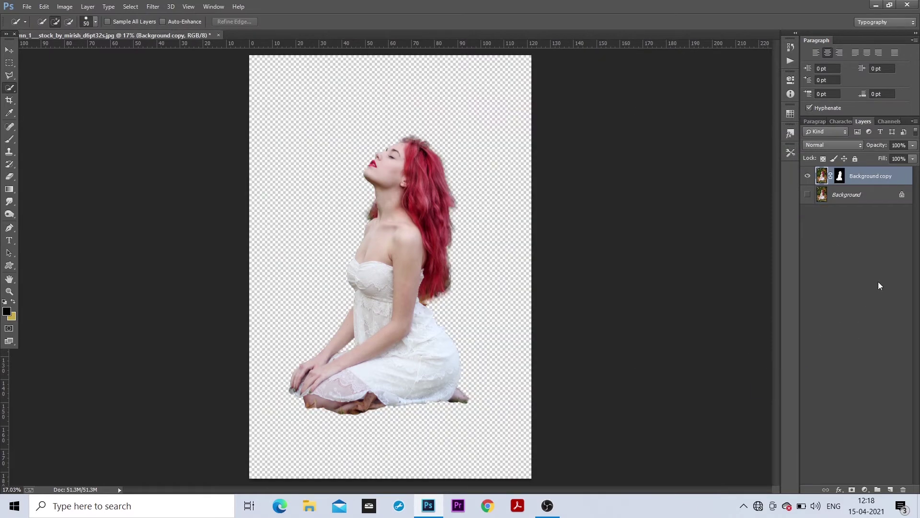
- Toggle the Background layer to compare the cut-out, then load the woman's mask as a selection
click(809, 195)
click(809, 195)
click(809, 195)
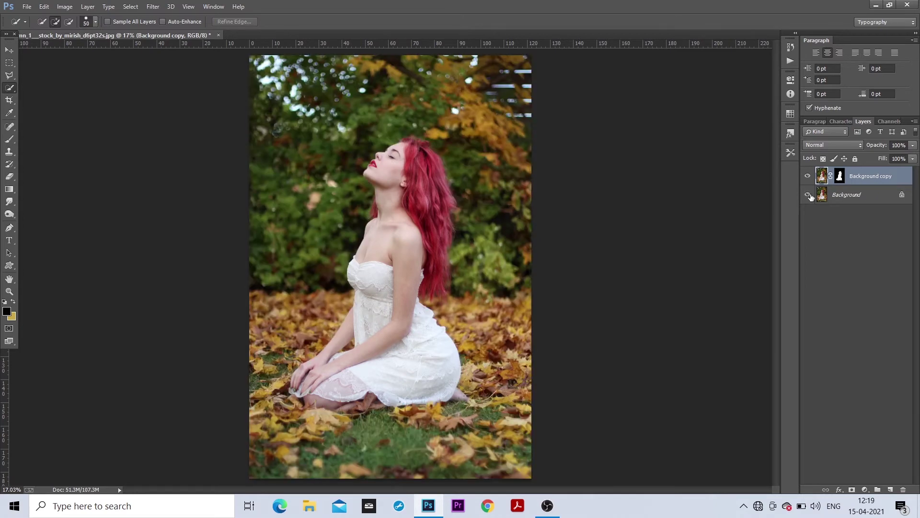
click(808, 195)
click(809, 195)
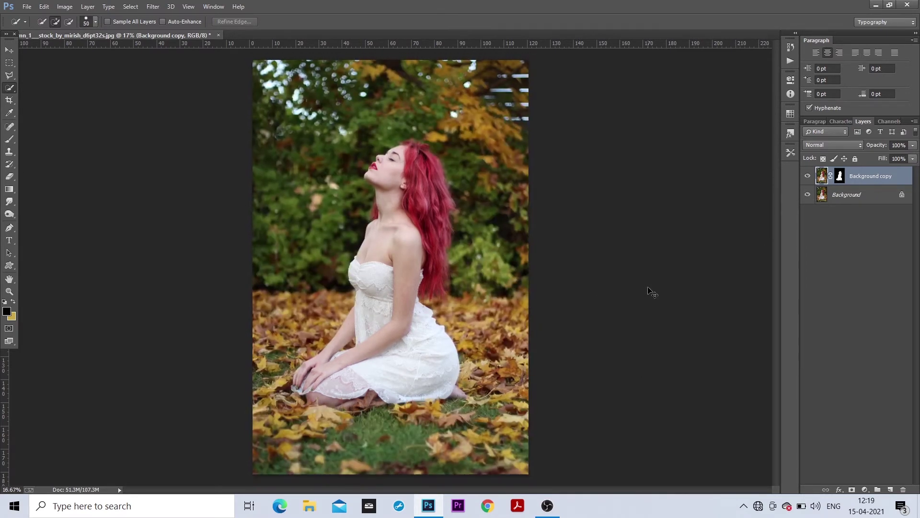
key(ctrl+minus)
click(807, 195)
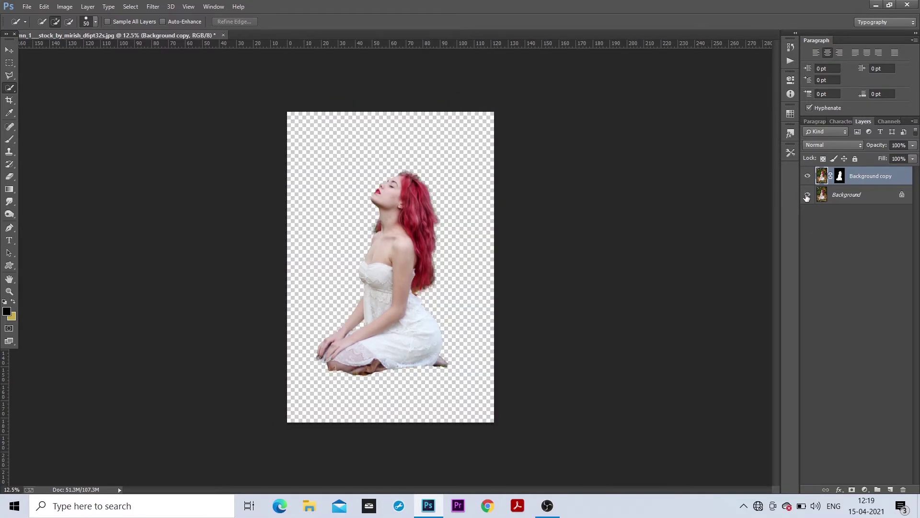
ctrl+click(841, 177)
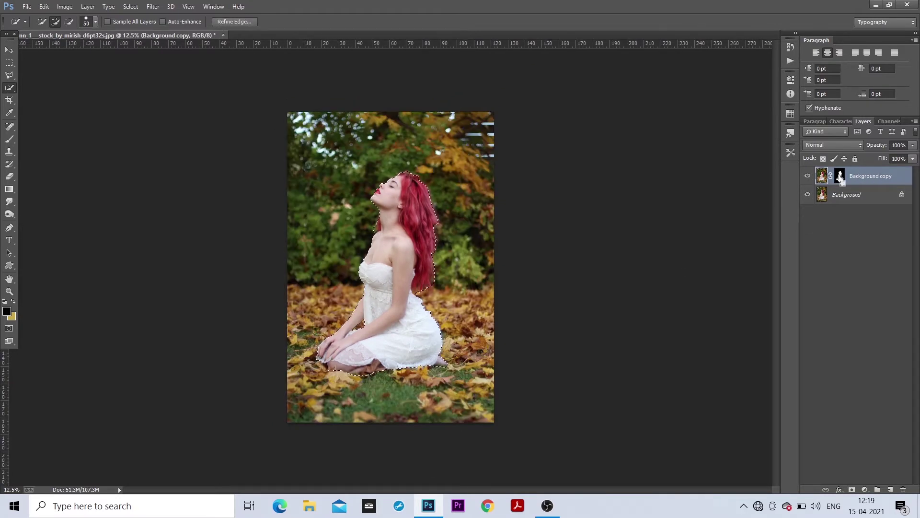
click(131, 7)
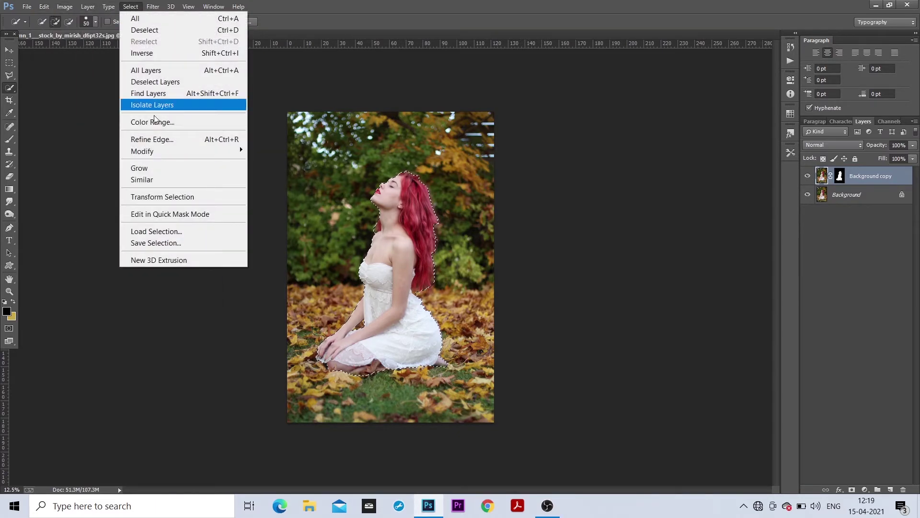
- Apply Select > Modify > Expand to push the selection a few pixels outward
mouse_move(142, 151)
click(309, 174)
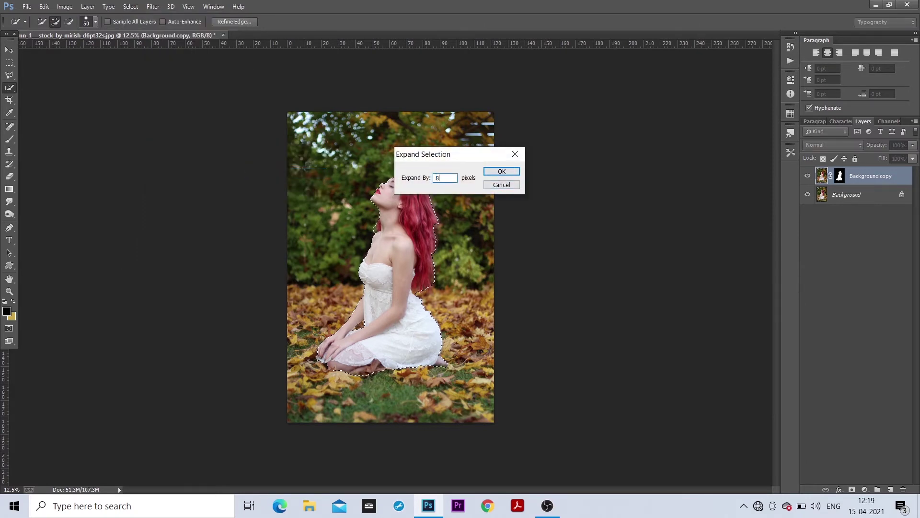
key(Return)
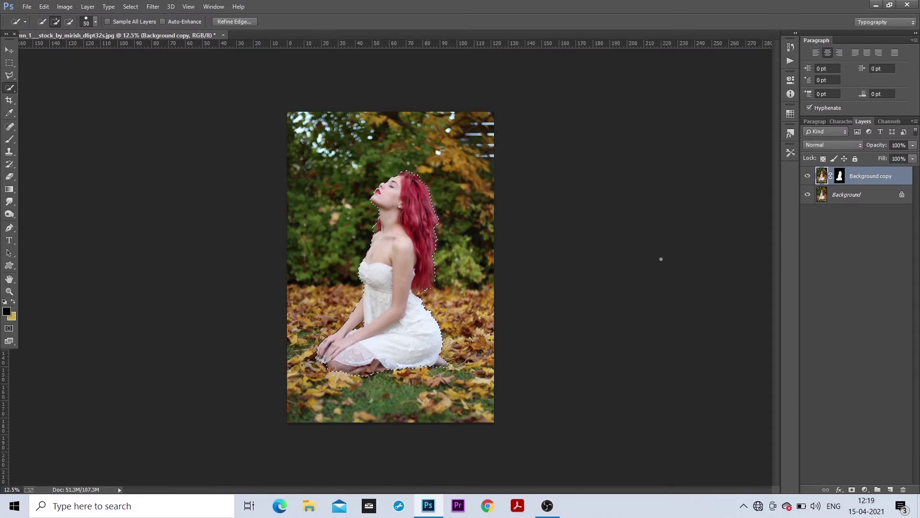
- Content-Aware Fill the expanded selection on the Background layer to erase the woman
click(846, 197)
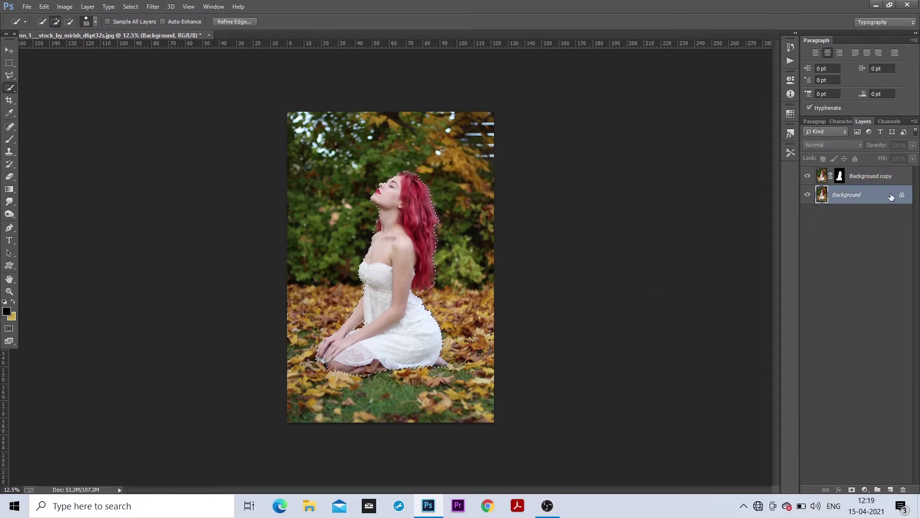
key(ctrl+j)
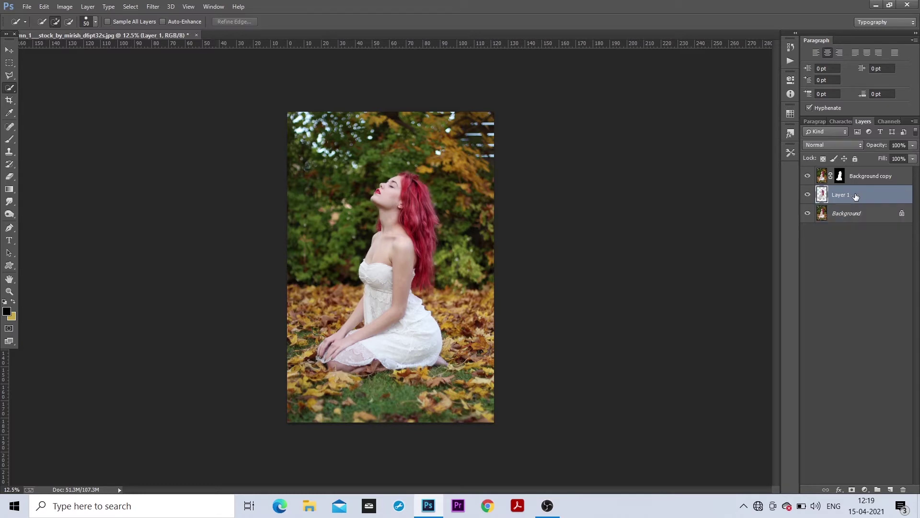
key(ctrl+z)
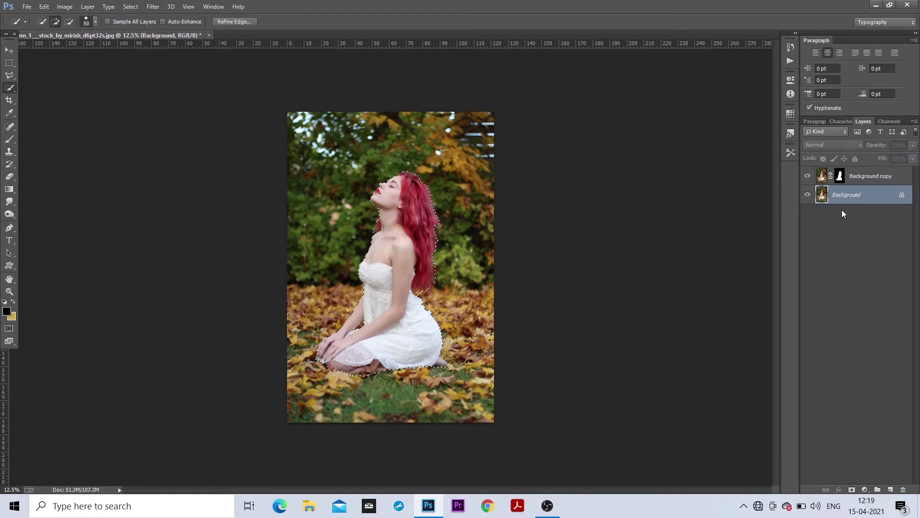
click(43, 6)
click(67, 179)
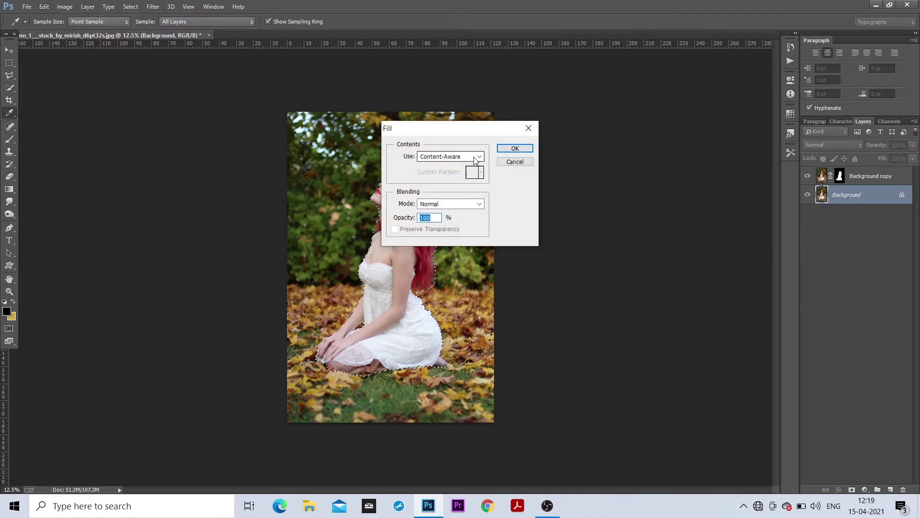
click(516, 149)
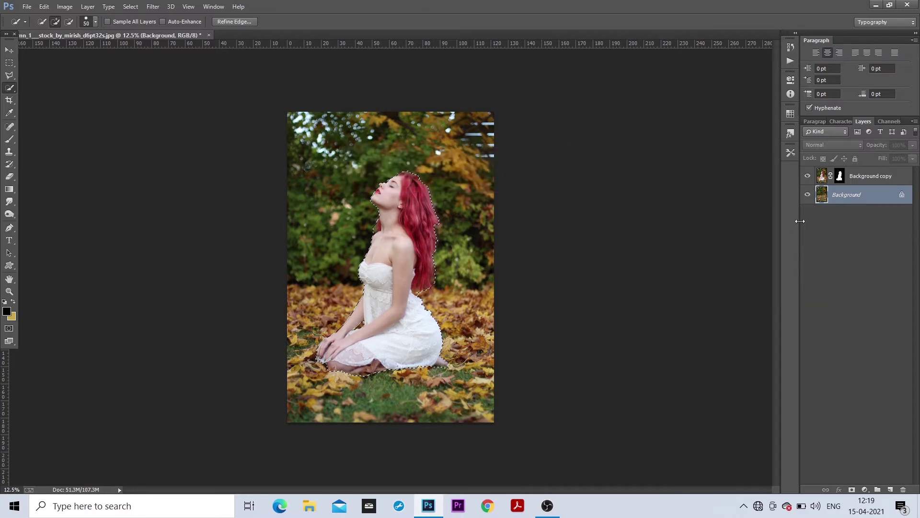
- Toggle the Background copy layer to check the autumn fill, then deselect
right_click(811, 181)
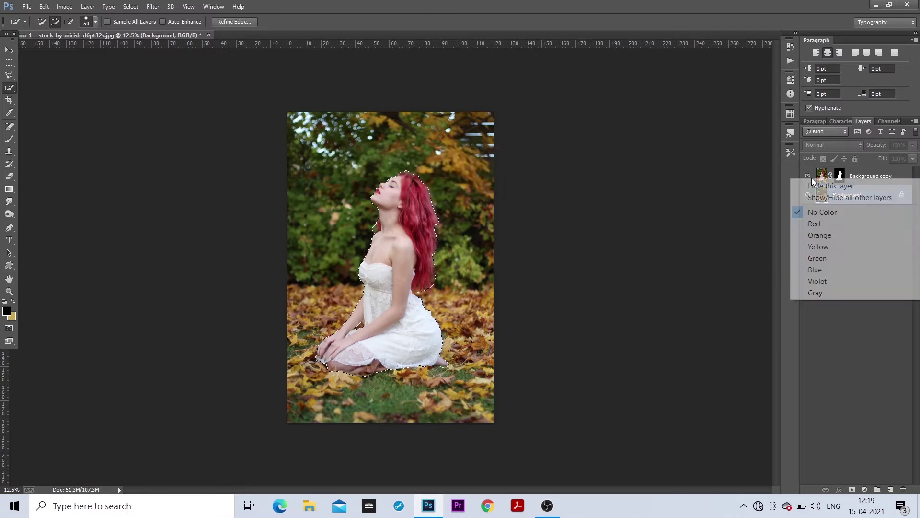
click(822, 186)
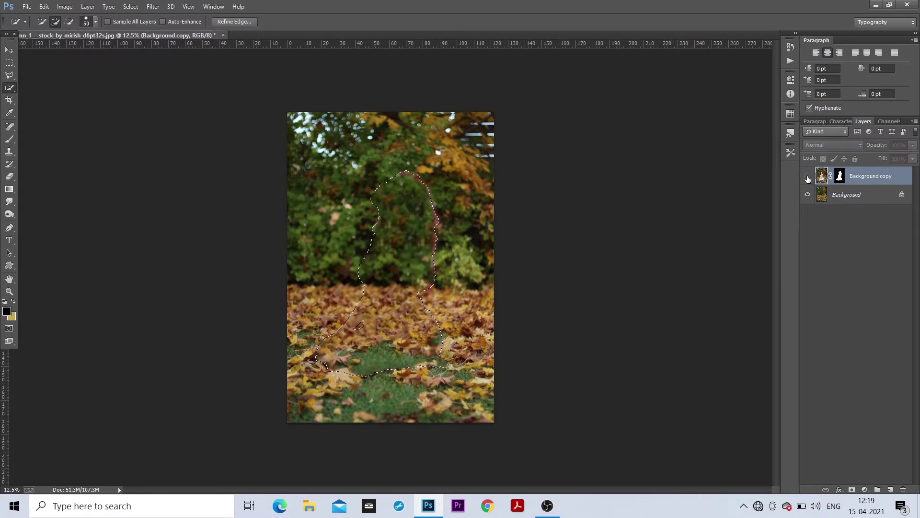
click(807, 178)
click(808, 178)
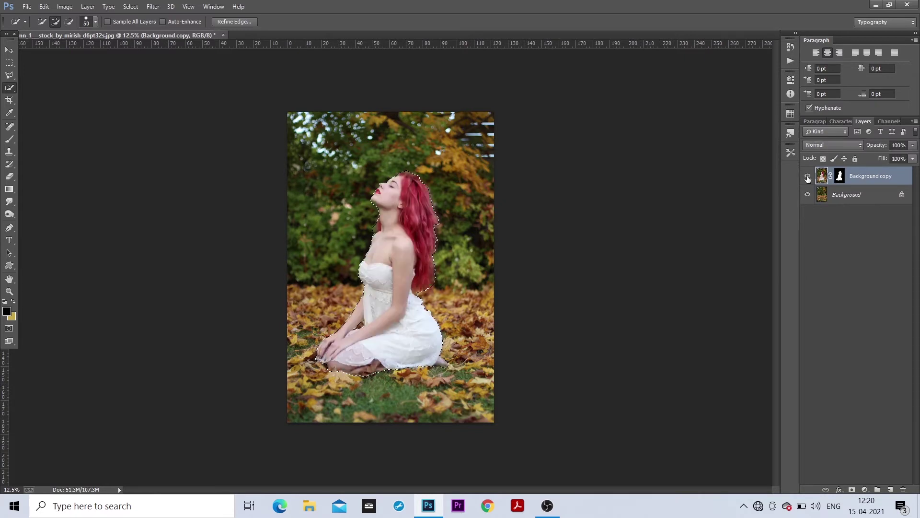
click(810, 176)
click(130, 6)
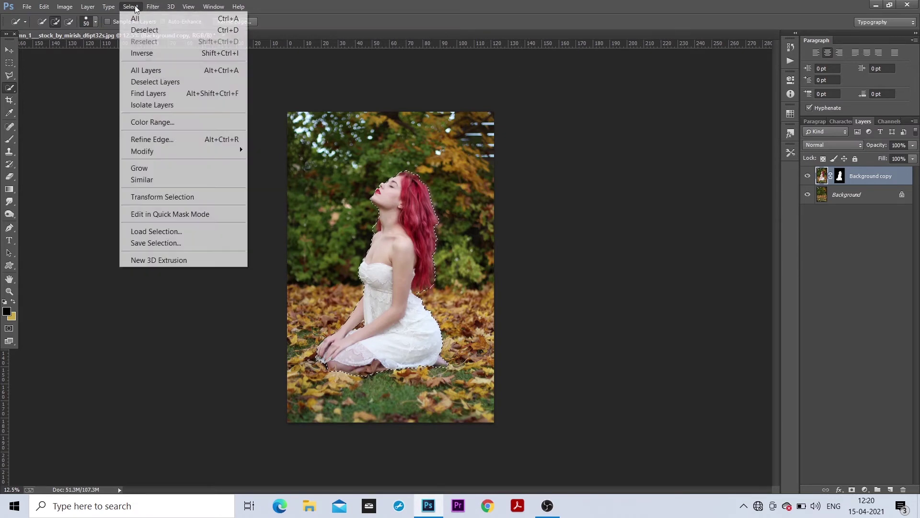
click(142, 31)
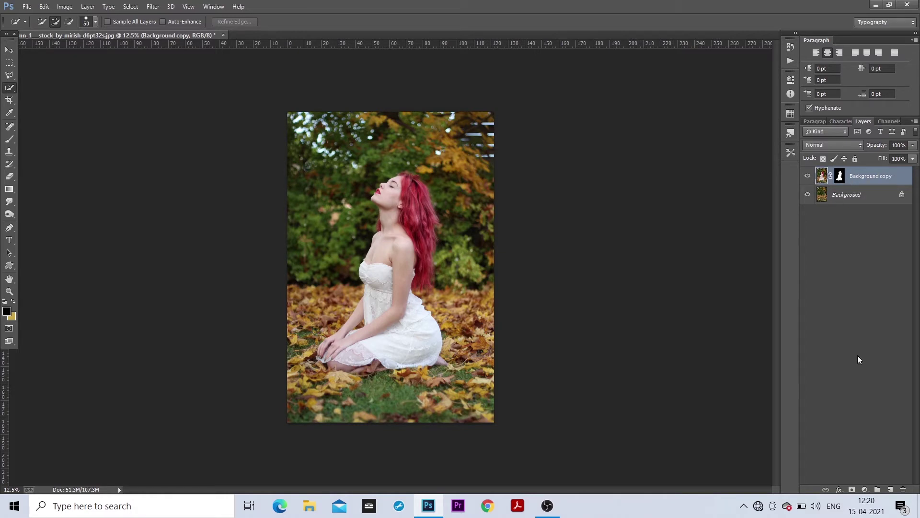
- Add a Color Balance layer clipped to the woman's layer, warming the midtones toward red
click(864, 489)
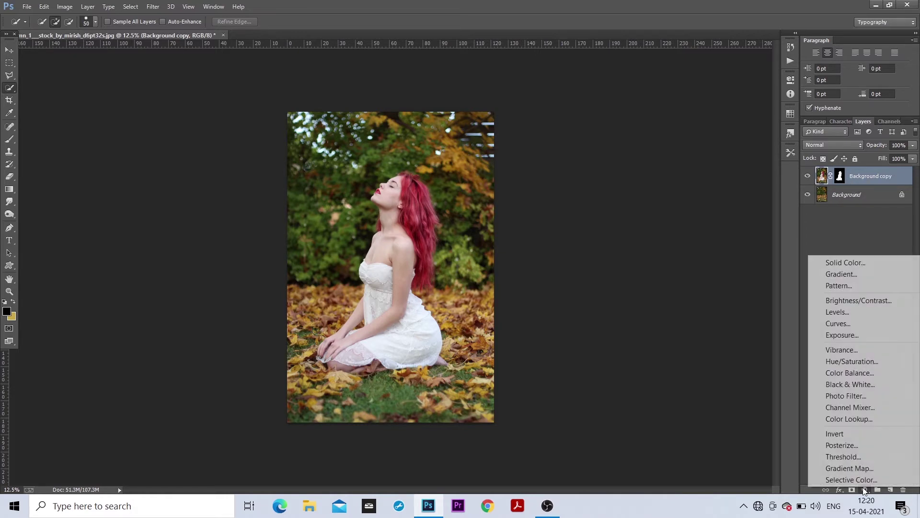
click(850, 373)
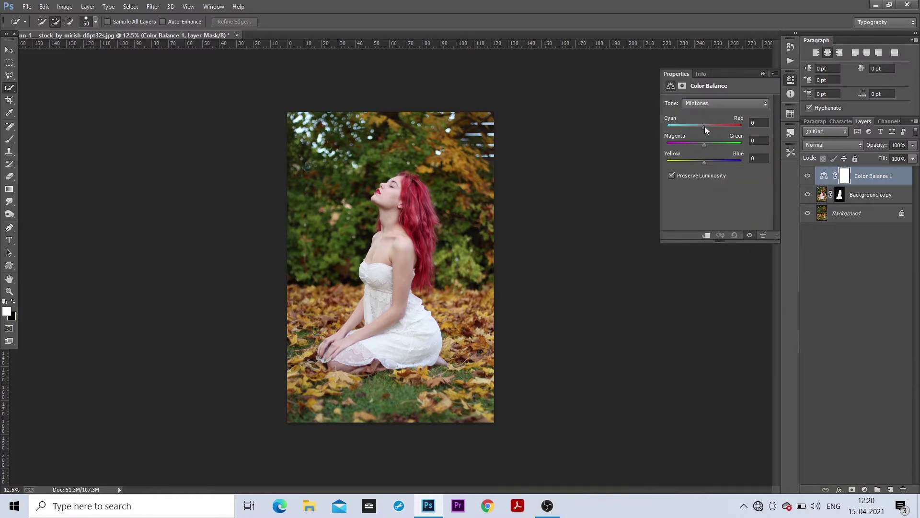
drag(704, 126, 721, 129)
click(705, 162)
drag(705, 164, 706, 165)
drag(720, 127, 729, 130)
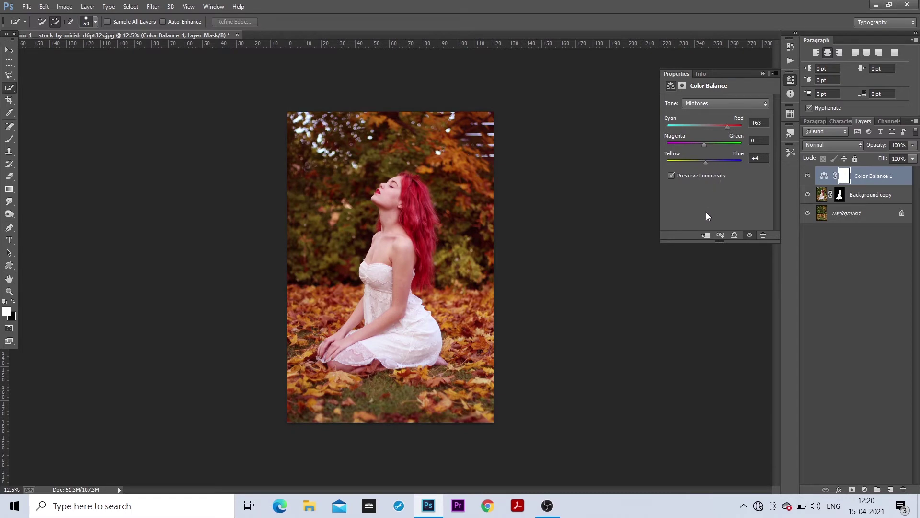
click(705, 235)
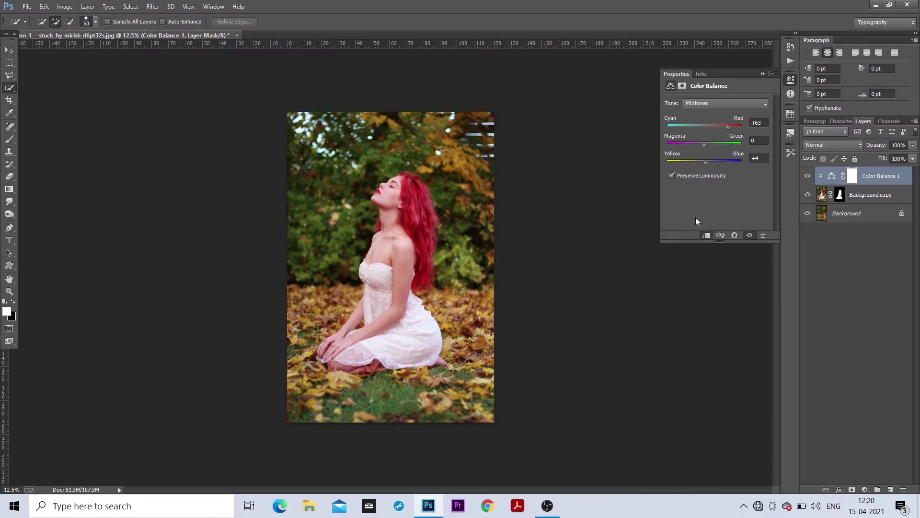
click(764, 73)
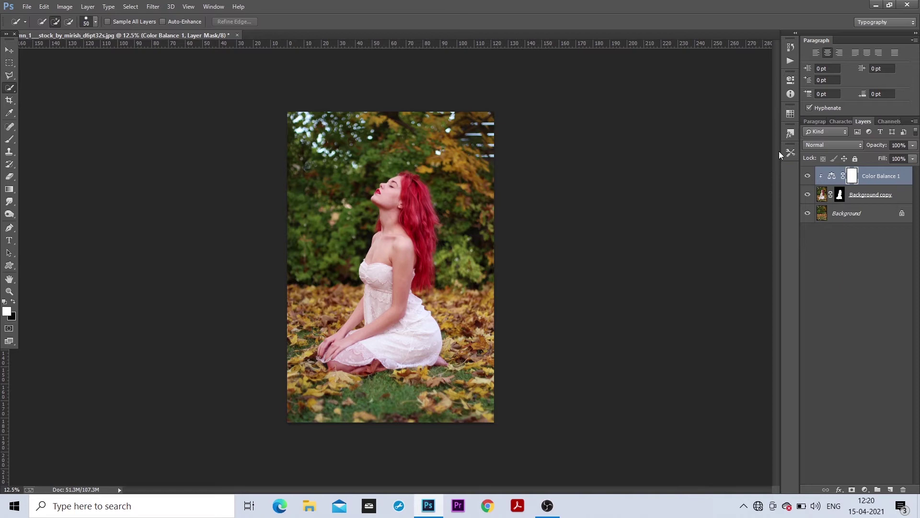
click(809, 175)
click(808, 174)
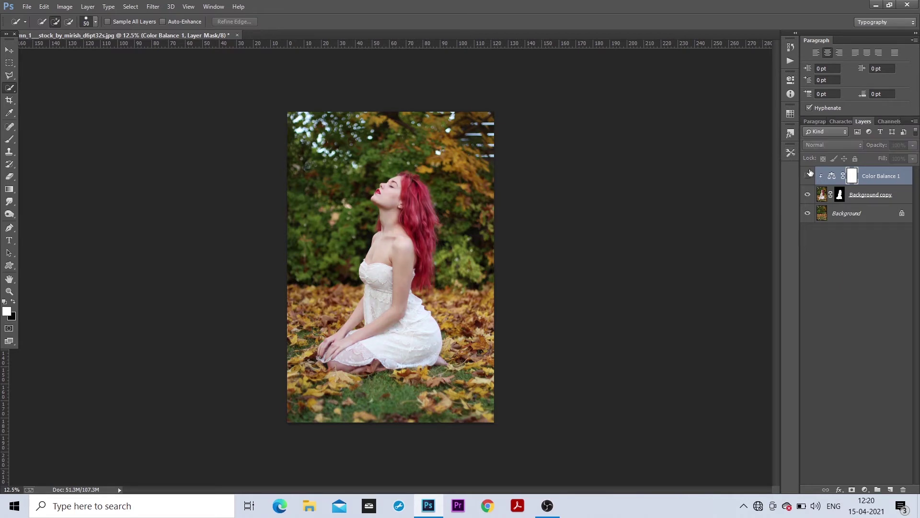
click(808, 174)
- Add a slightly brighter Brightness/Contrast layer, then delete it and the Color Balance layer
click(866, 489)
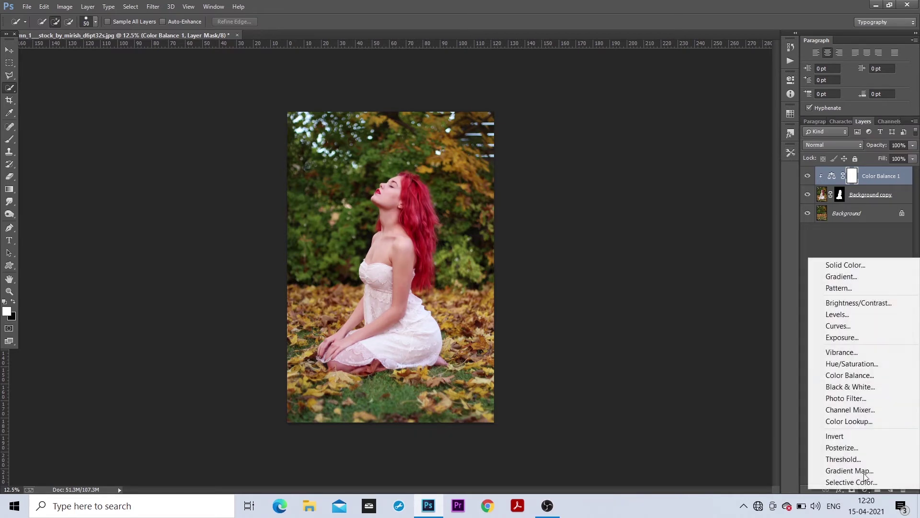
click(861, 306)
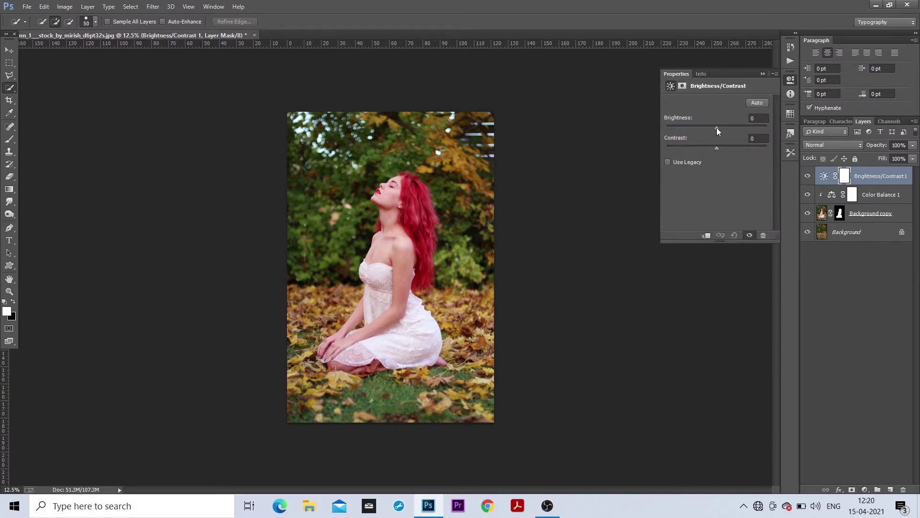
drag(717, 127, 720, 131)
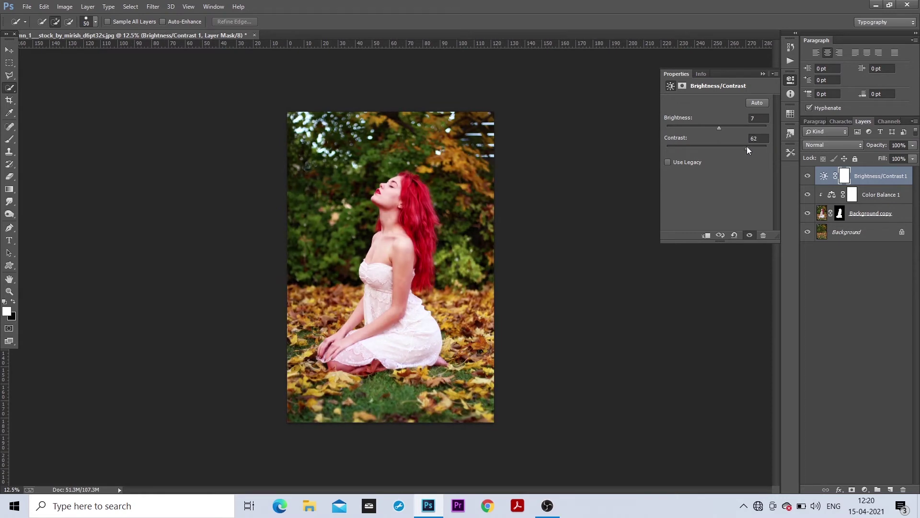
click(762, 74)
key(Delete)
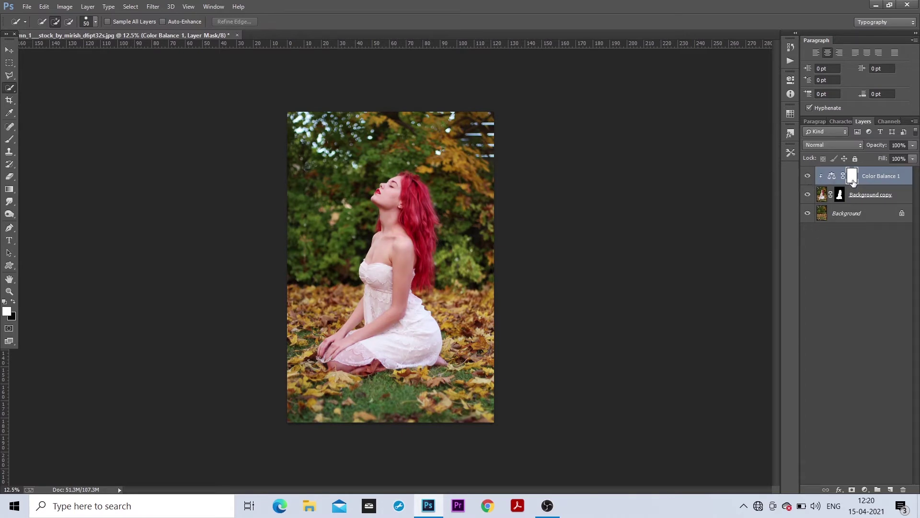
key(Delete)
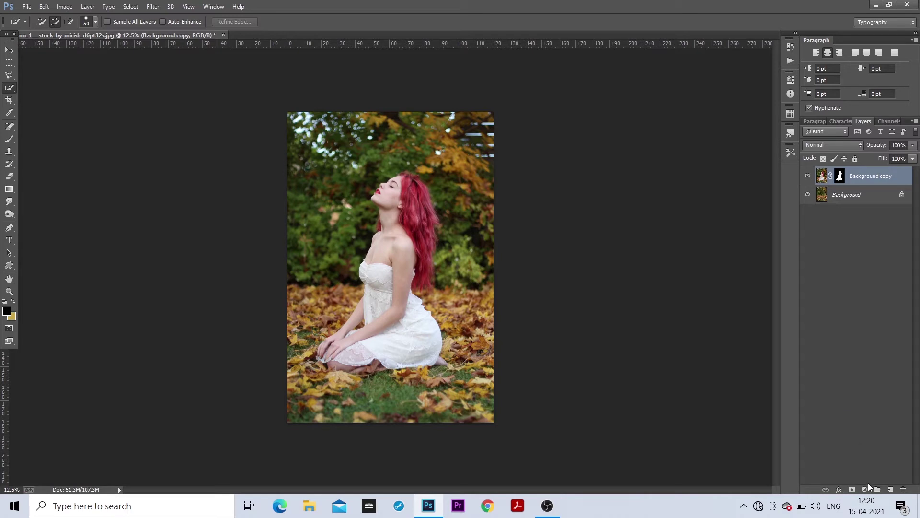
- Select the original Background layer and launch Filter > Blur > Tilt-Shift
click(866, 490)
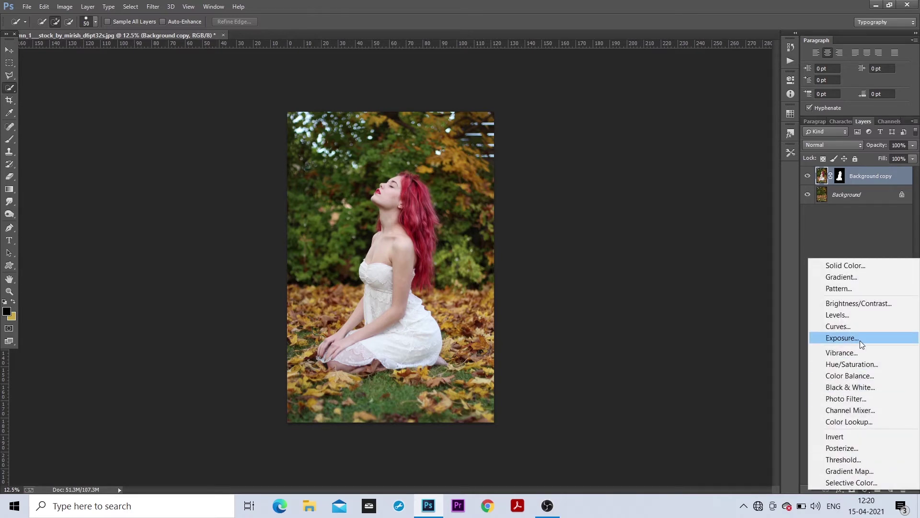
click(835, 225)
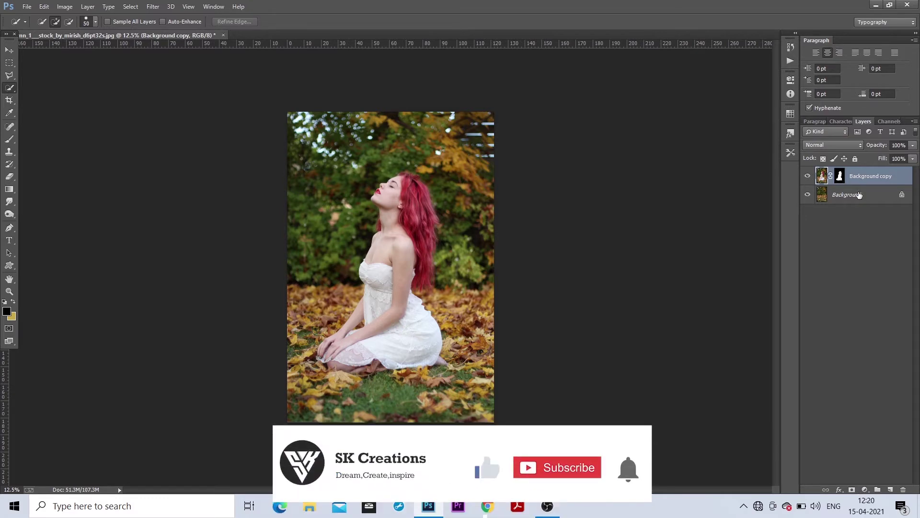
click(858, 196)
click(153, 7)
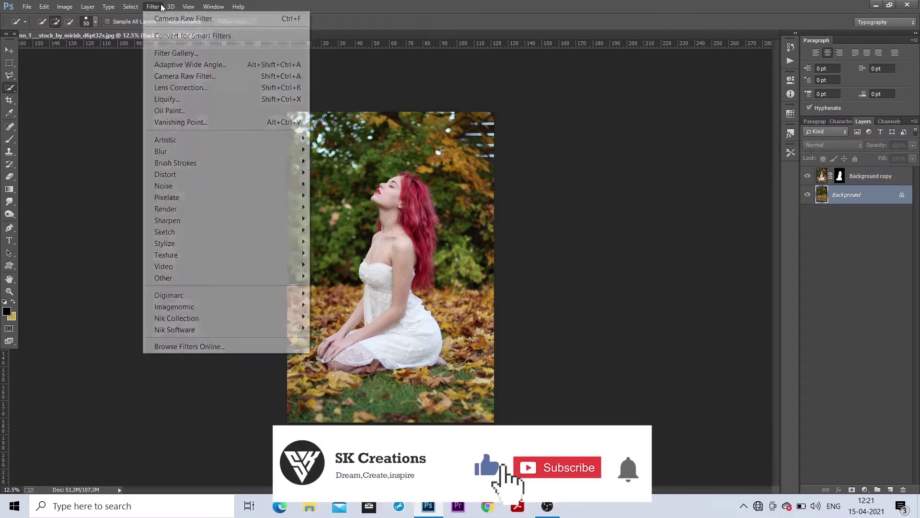
mouse_move(216, 151)
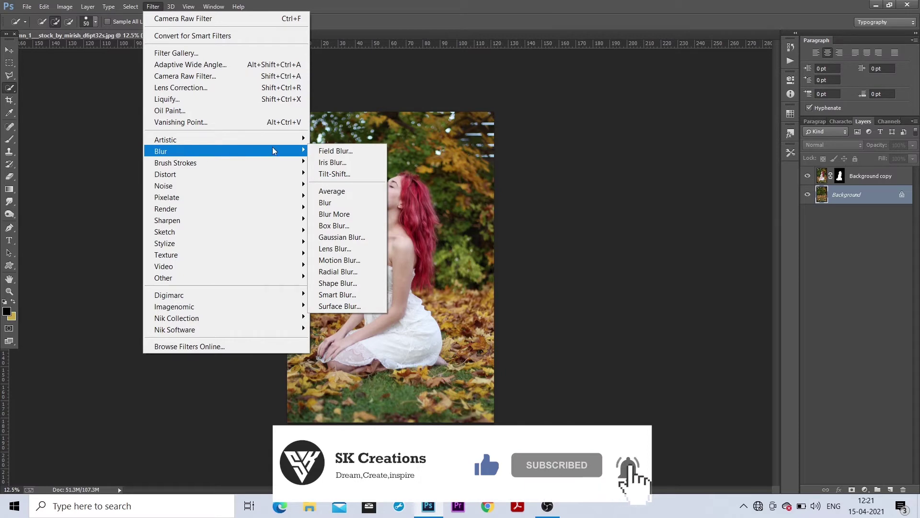
click(331, 173)
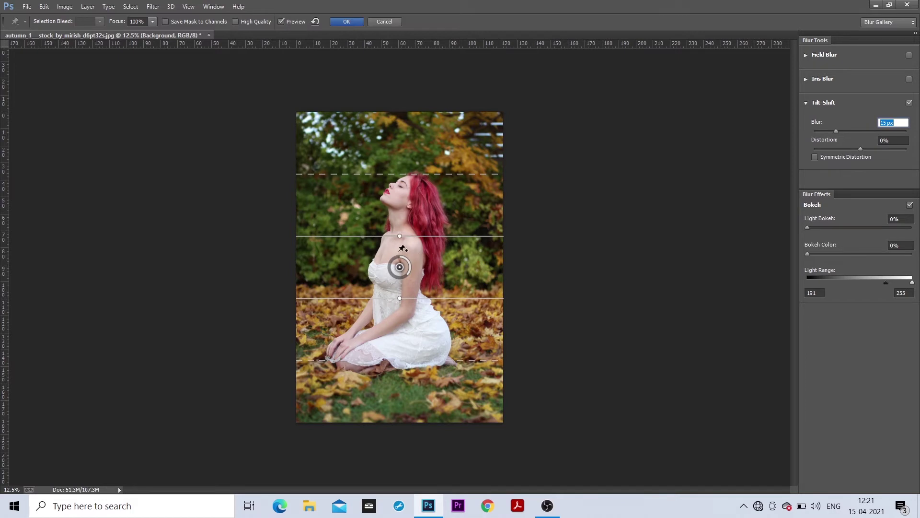
- Lower the tilt-shift focus band to the woman's lap and set Blur to 200 px
mouse_move(408, 252)
mouse_down()
mouse_move(414, 345)
mouse_move(412, 333)
mouse_up()
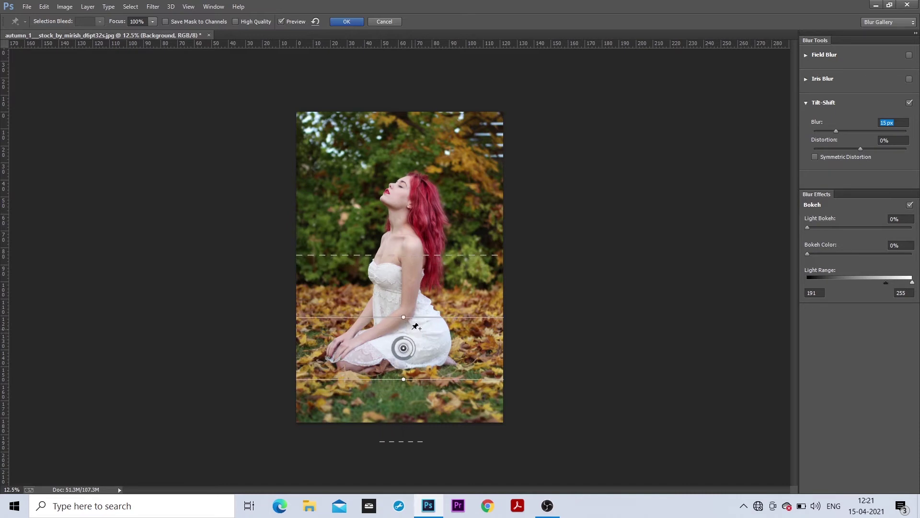
drag(439, 255, 441, 296)
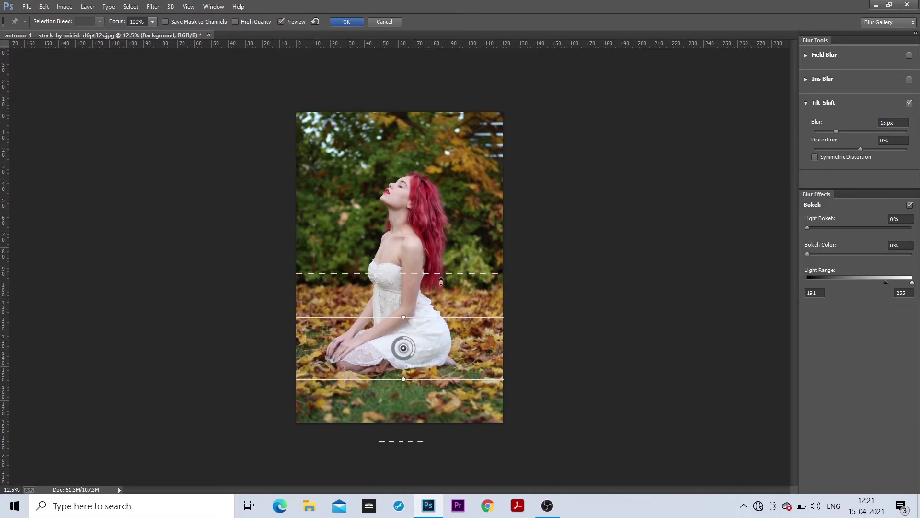
drag(452, 326, 452, 346)
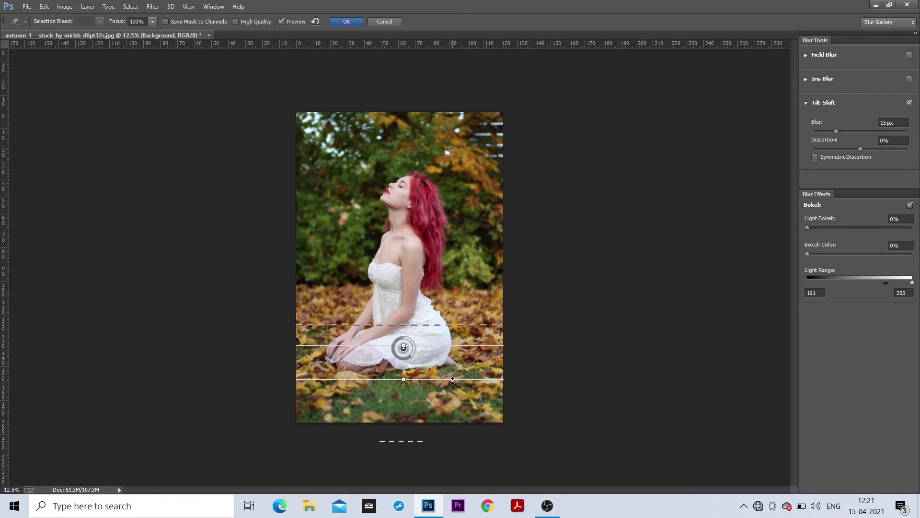
drag(452, 379, 453, 419)
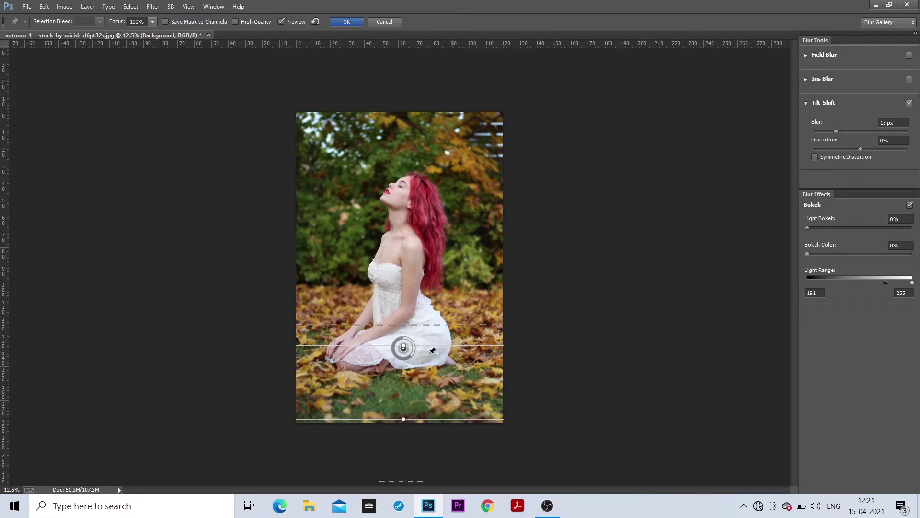
drag(435, 345, 434, 335)
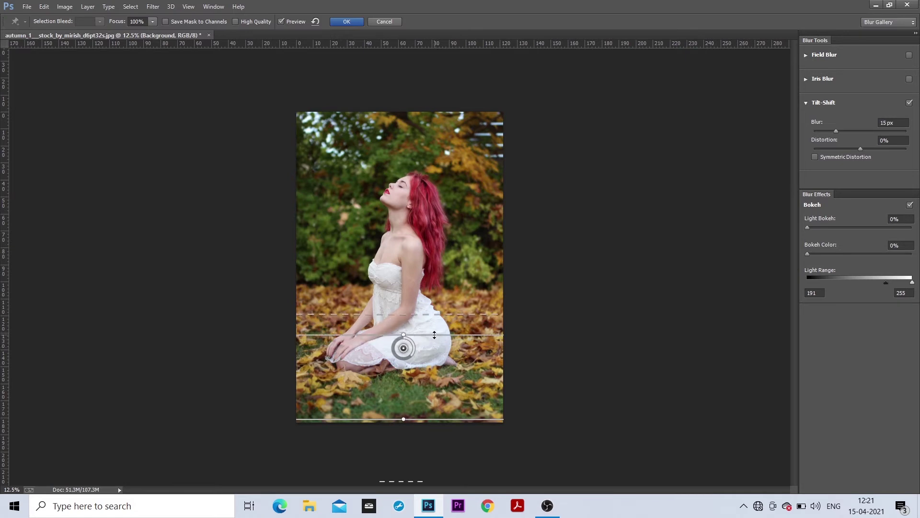
click(888, 121)
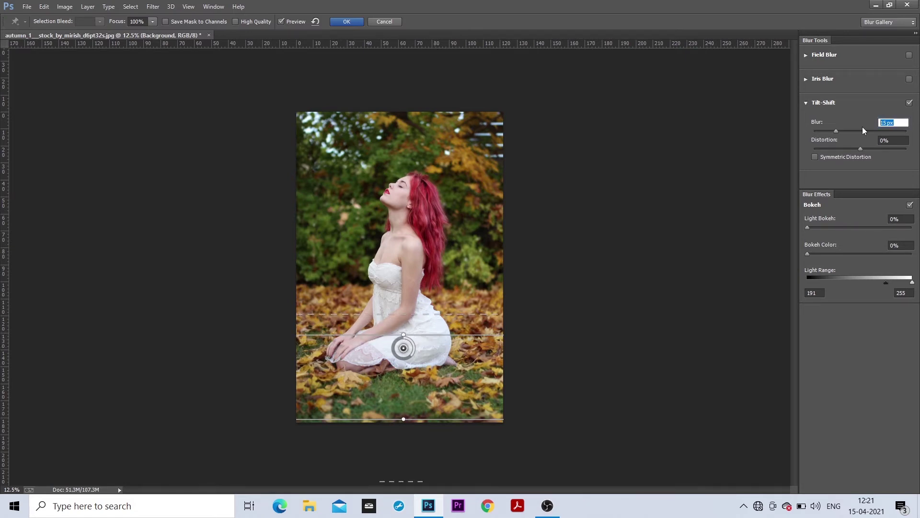
text(200)
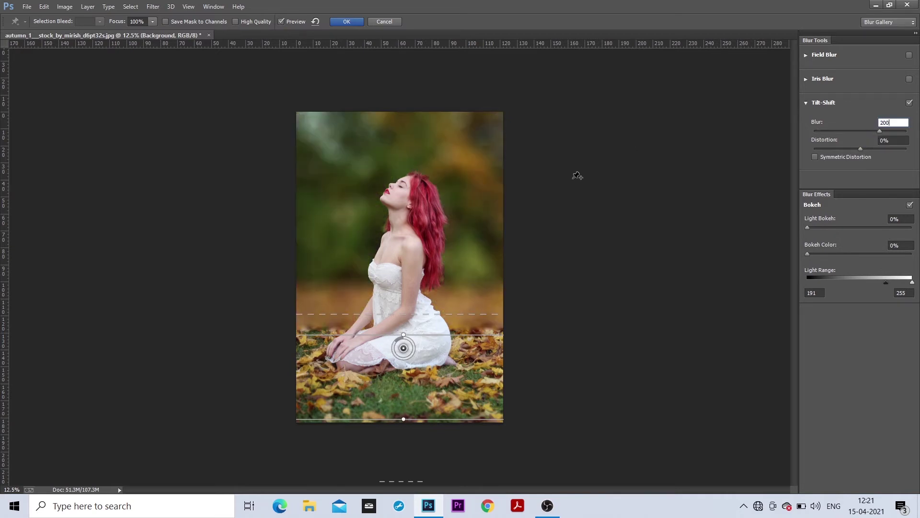
- Fine-tune the focus and transition edges toward her knees and raise Light Bokeh
drag(453, 336, 462, 306)
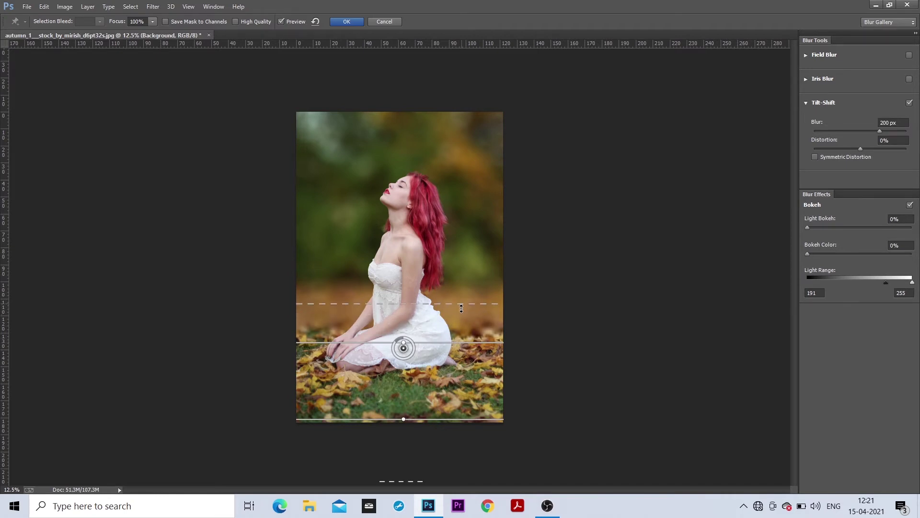
drag(452, 347, 452, 353)
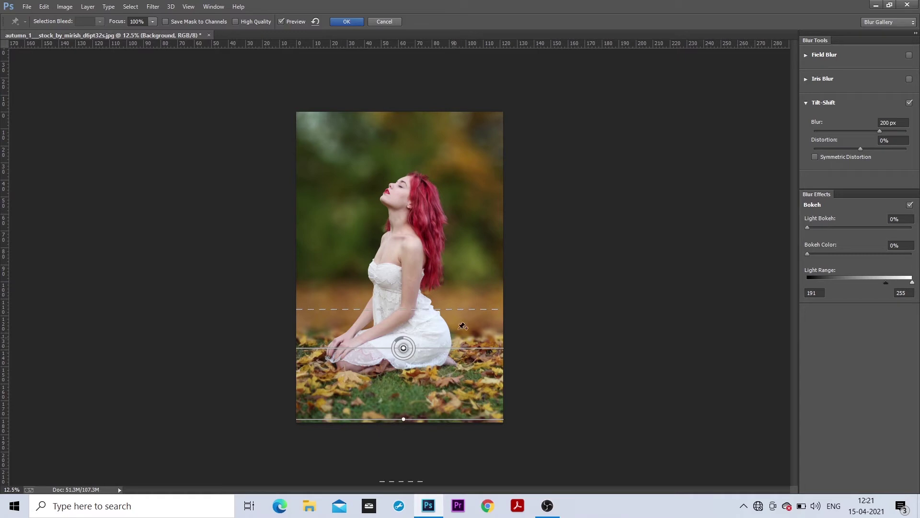
drag(462, 309, 462, 306)
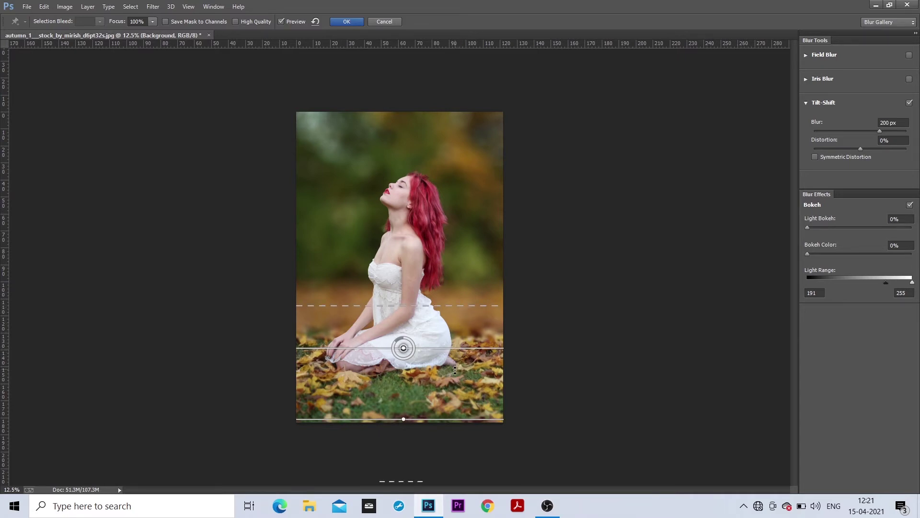
drag(463, 305, 445, 340)
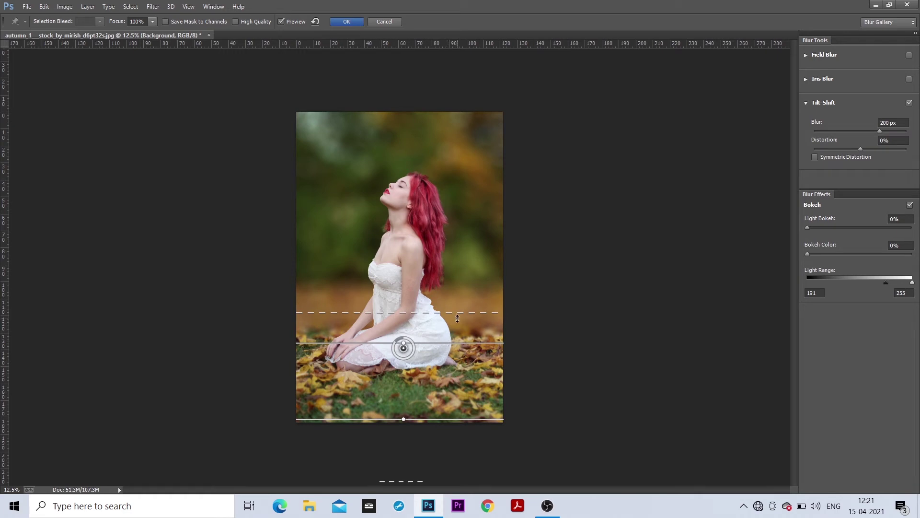
drag(458, 313, 459, 302)
drag(460, 343, 424, 348)
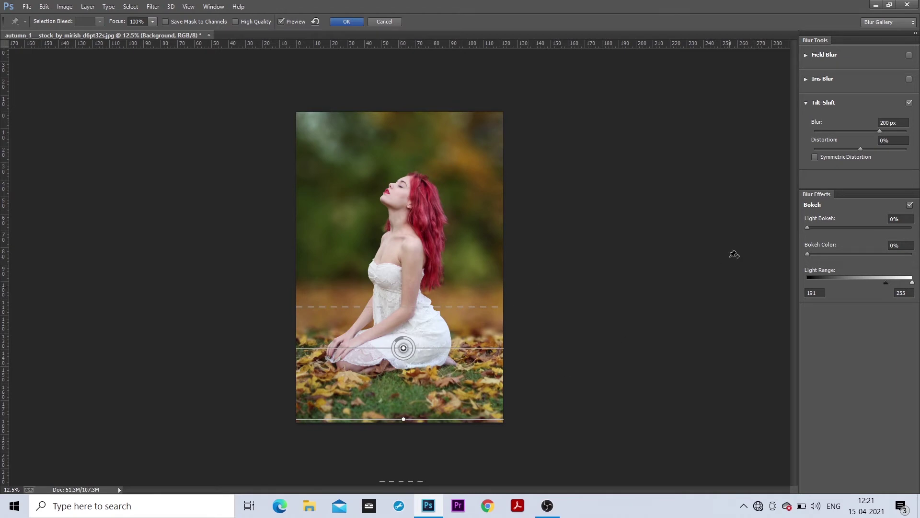
mouse_move(845, 227)
mouse_down()
mouse_move(859, 229)
mouse_move(850, 228)
mouse_up()
- Set Light Bokeh to 40%, enable High Quality, and apply the Tilt-Shift blur
click(905, 219)
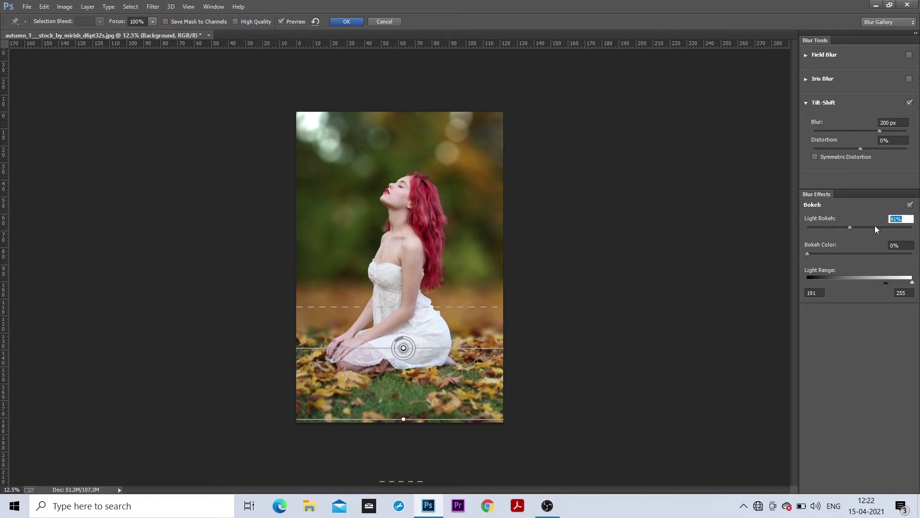
text(40)
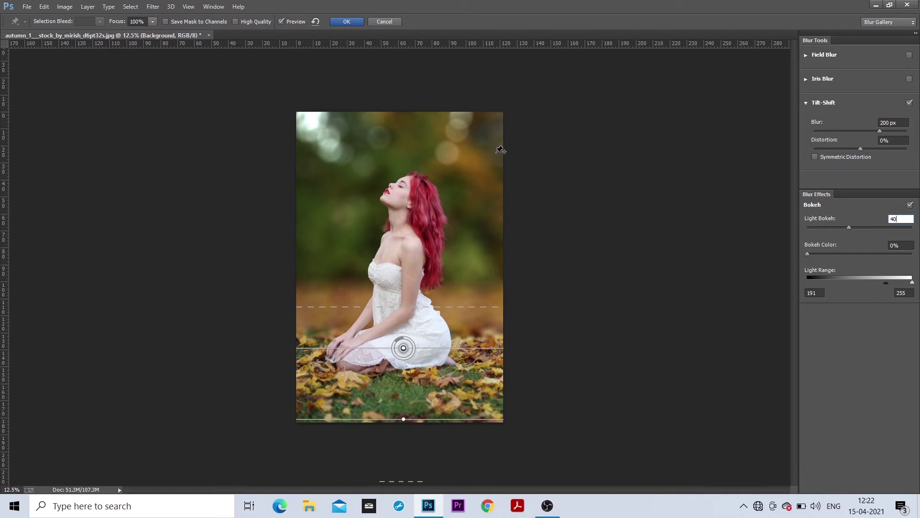
click(236, 22)
click(342, 22)
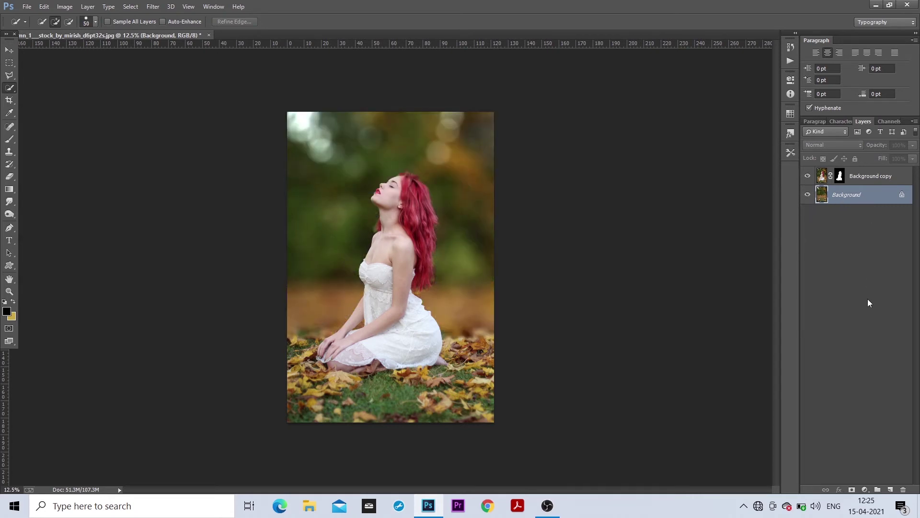
- Add a Brightness/Contrast layer (brightness 4, contrast 66) below Background copy and compare before/after
click(875, 181)
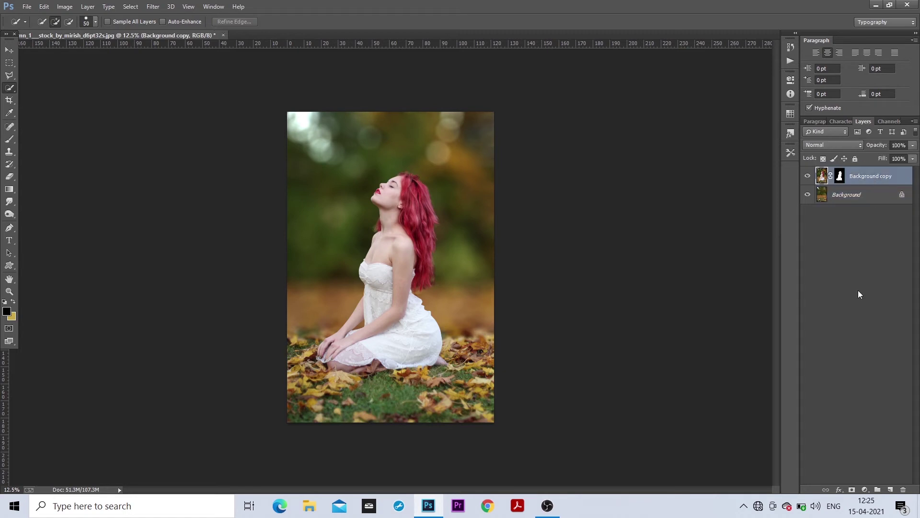
click(869, 490)
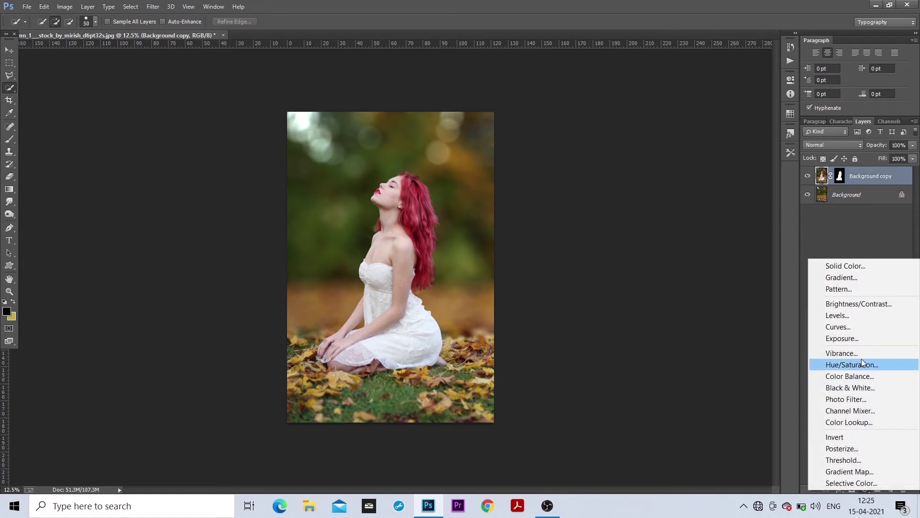
click(863, 304)
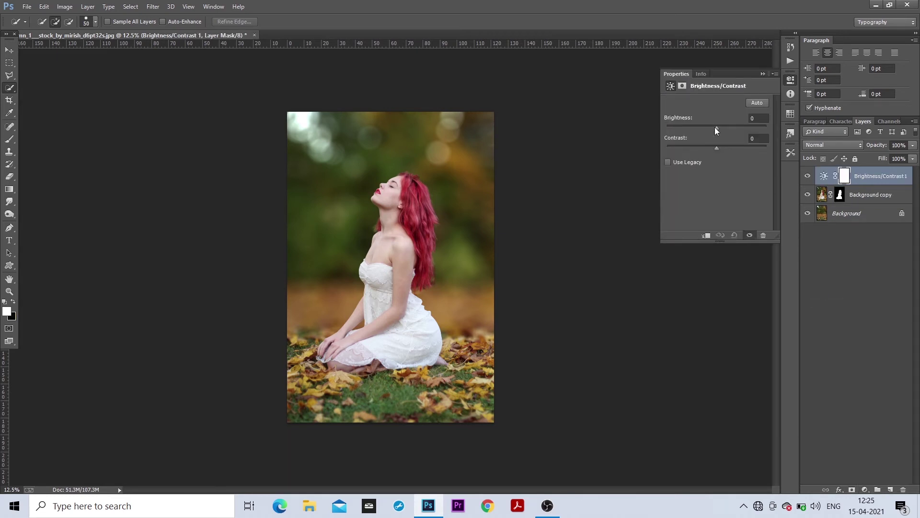
mouse_move(717, 128)
mouse_down()
mouse_move(708, 129)
mouse_move(740, 149)
mouse_up()
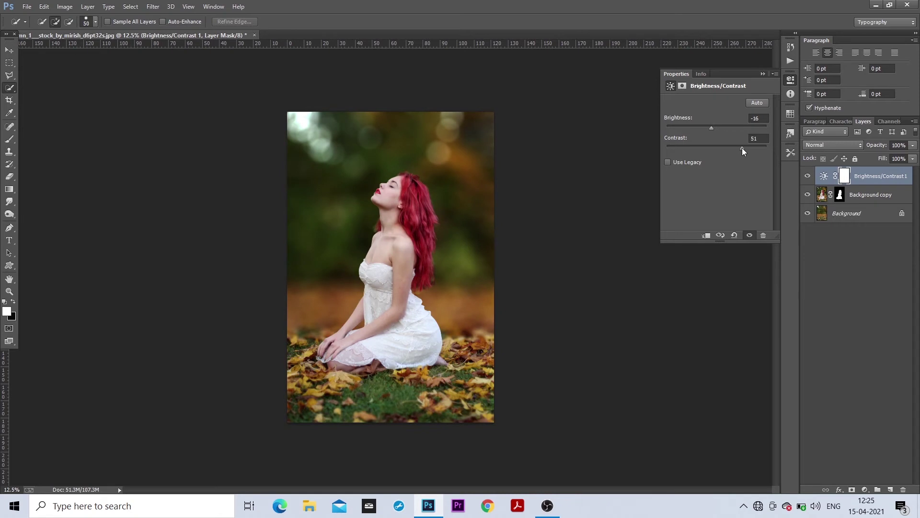
mouse_move(873, 182)
mouse_down()
mouse_move(869, 205)
mouse_move(852, 199)
mouse_up()
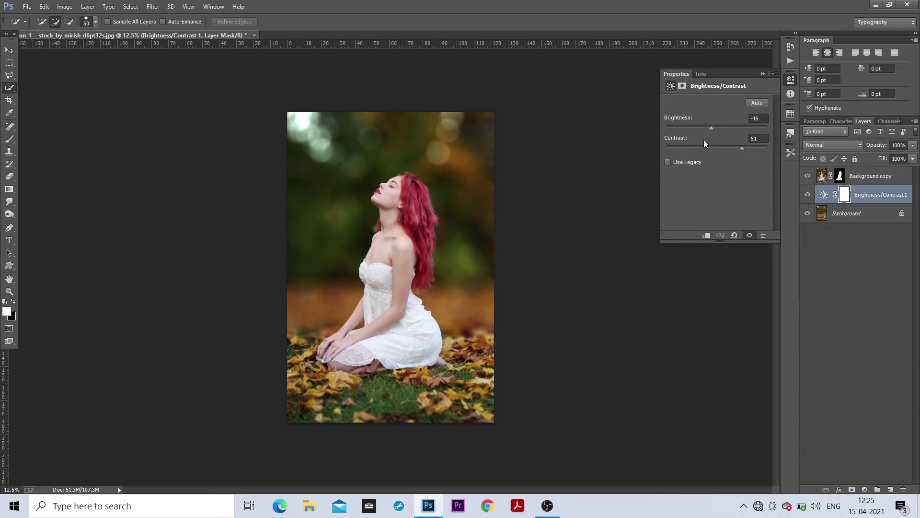
drag(712, 127, 718, 128)
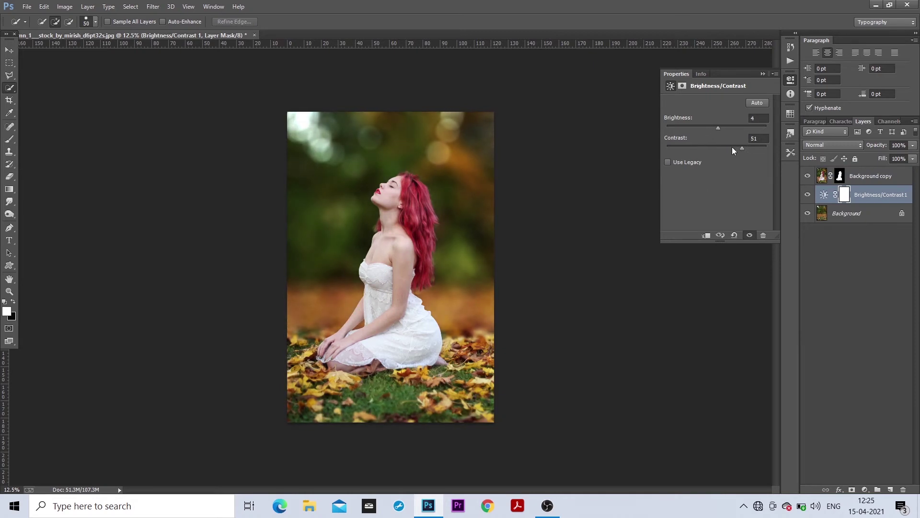
click(762, 73)
click(808, 194)
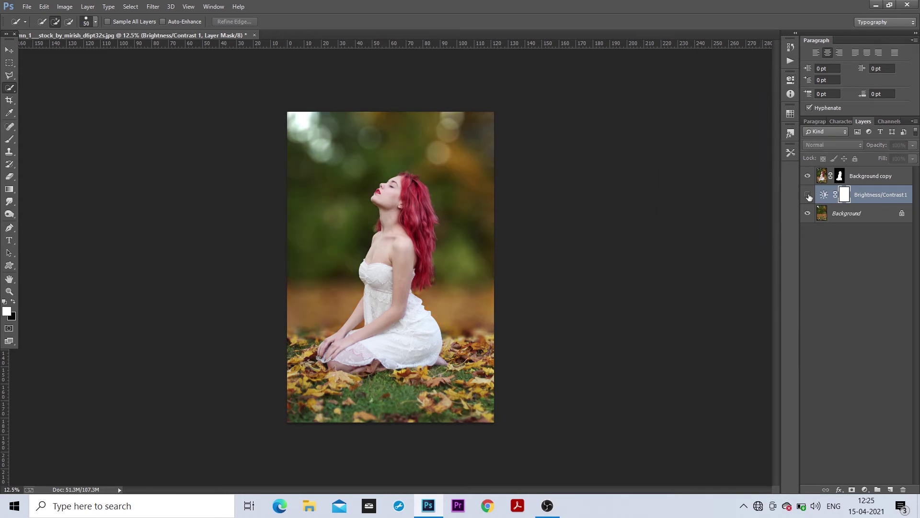
click(808, 195)
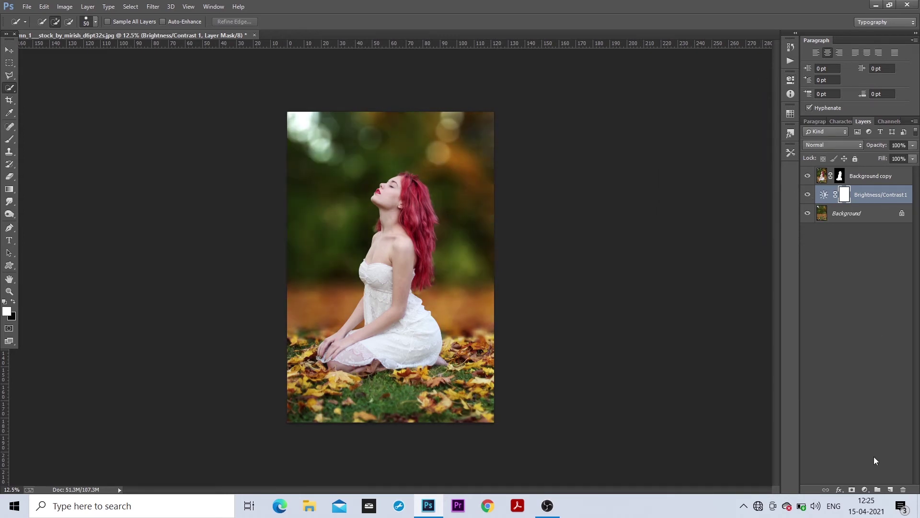
click(865, 489)
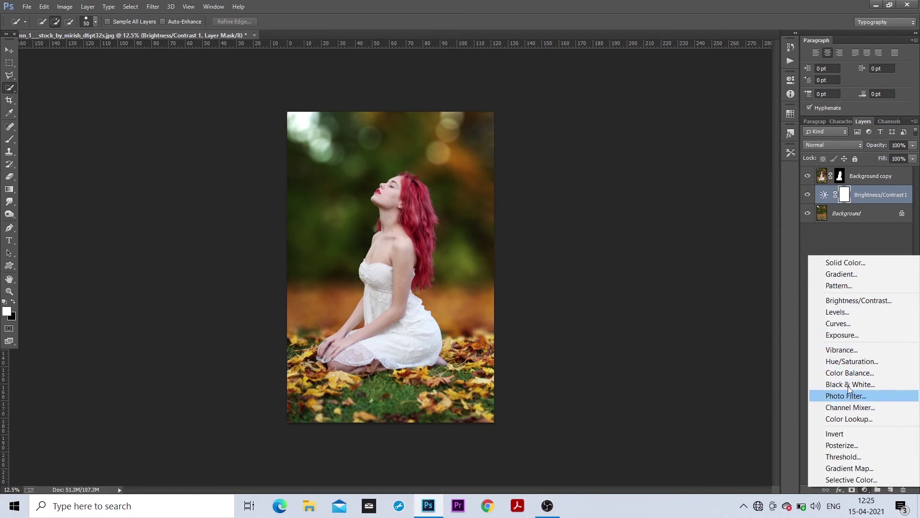
- Add a Color Balance layer clipped above Background copy with midtones red +60, blue +1
click(852, 374)
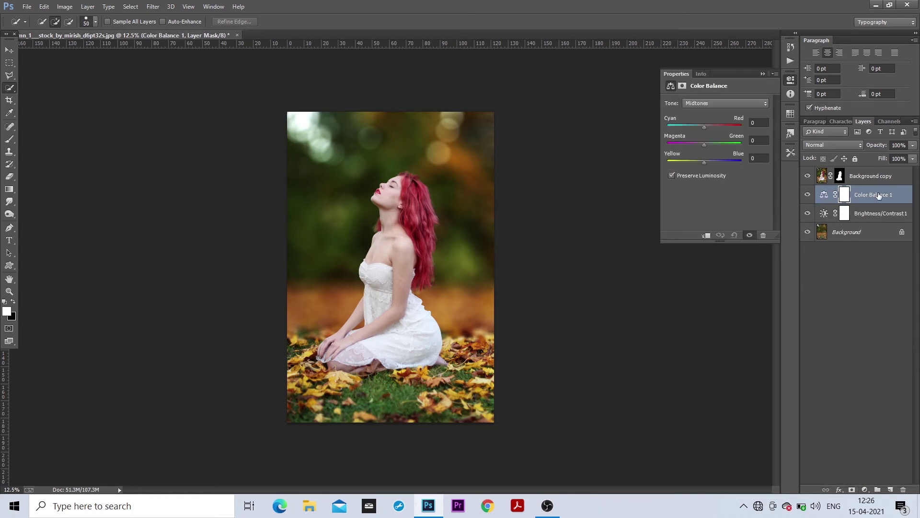
mouse_move(870, 177)
mouse_down()
mouse_move(865, 166)
mouse_move(865, 184)
mouse_up()
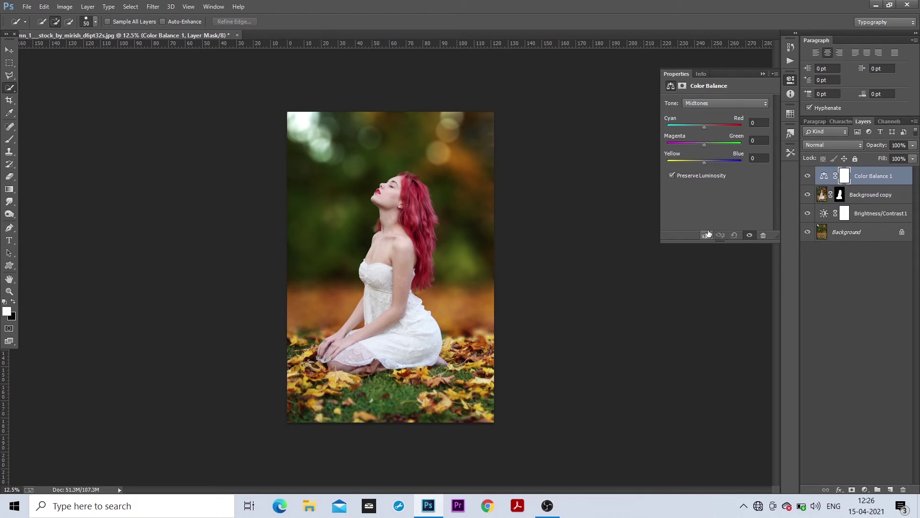
click(707, 235)
mouse_move(703, 127)
mouse_down()
mouse_move(746, 130)
mouse_move(727, 126)
mouse_up()
mouse_move(703, 163)
mouse_down()
mouse_move(727, 163)
mouse_move(705, 163)
mouse_up()
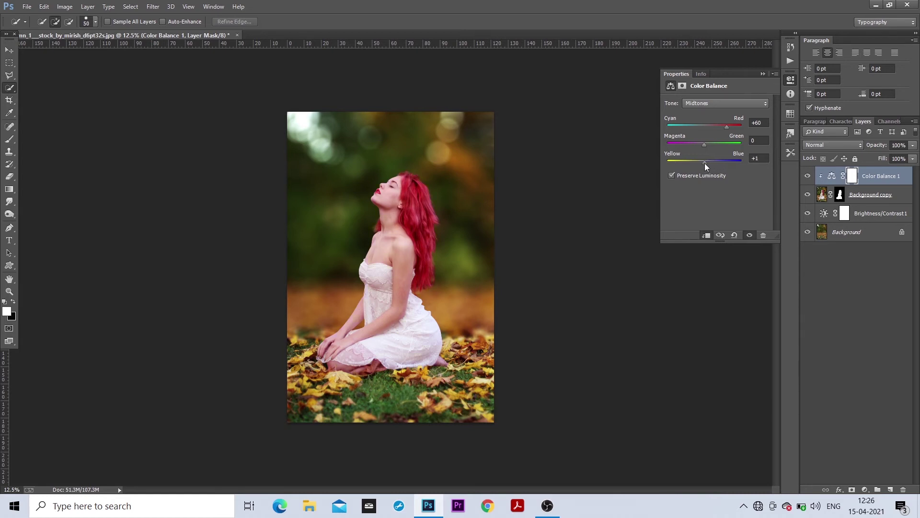
click(762, 73)
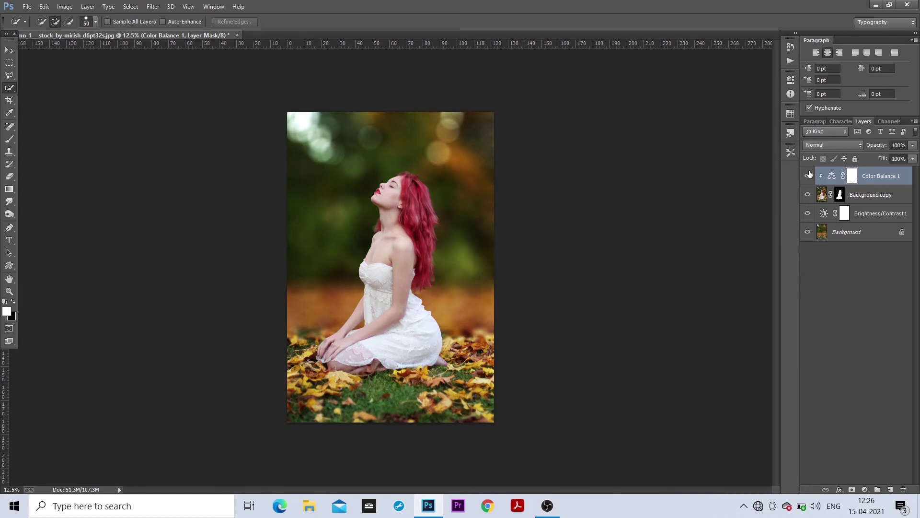
click(808, 175)
click(808, 175)
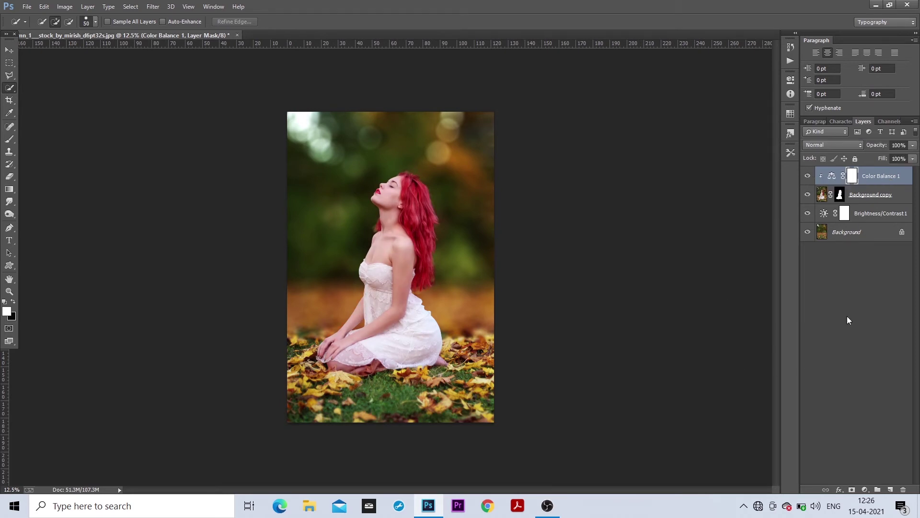
- Add a top Hue/Saturation layer with Saturation +9 and toggle it to compare
click(865, 489)
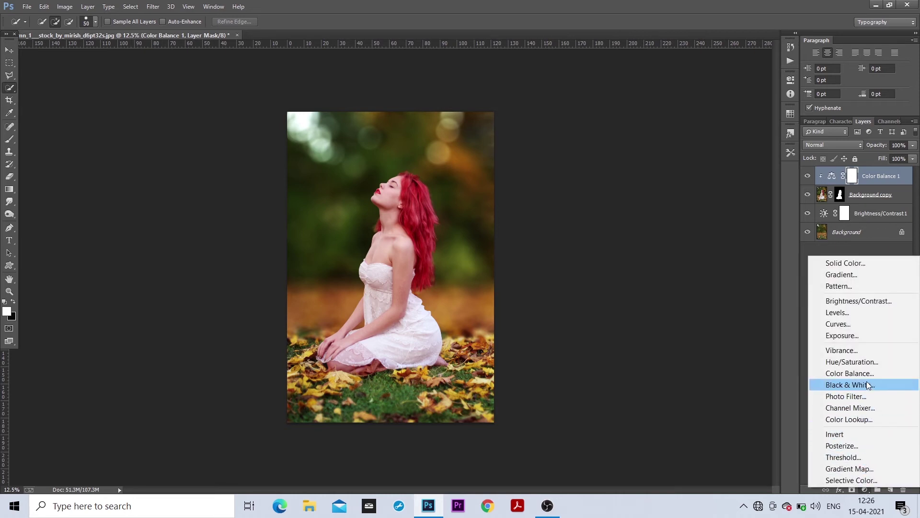
click(866, 362)
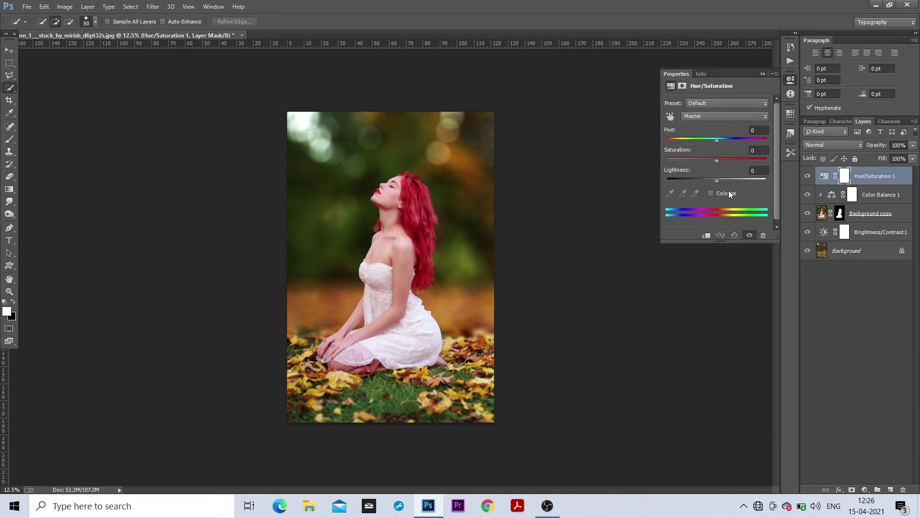
drag(718, 158, 718, 159)
drag(724, 159, 722, 159)
click(757, 151)
key(Return)
click(763, 73)
click(808, 176)
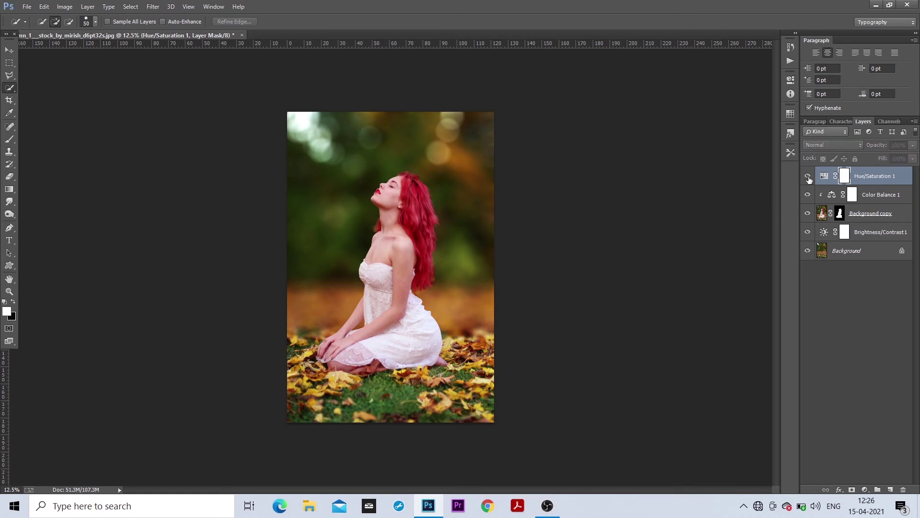
click(808, 177)
click(808, 176)
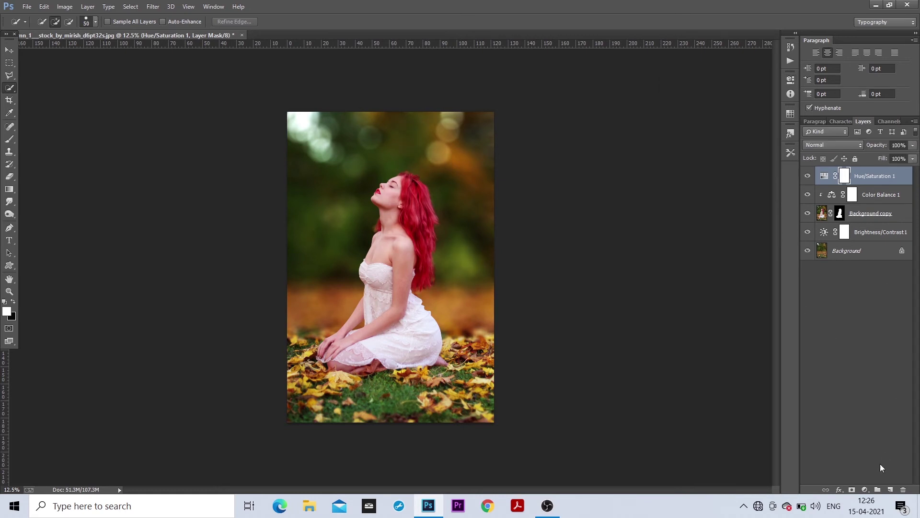
- Create Layer 1 and brush a soft light-pink dab into the upper-left background
click(892, 490)
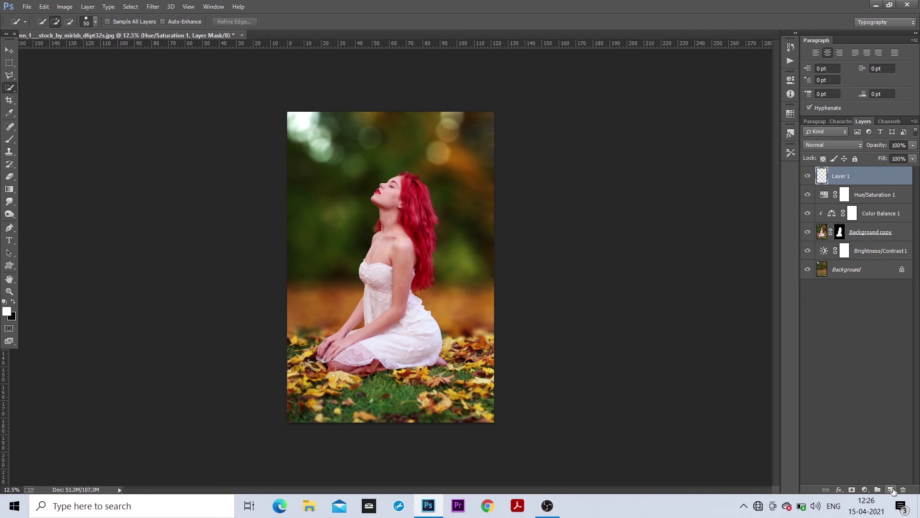
click(9, 139)
click(7, 311)
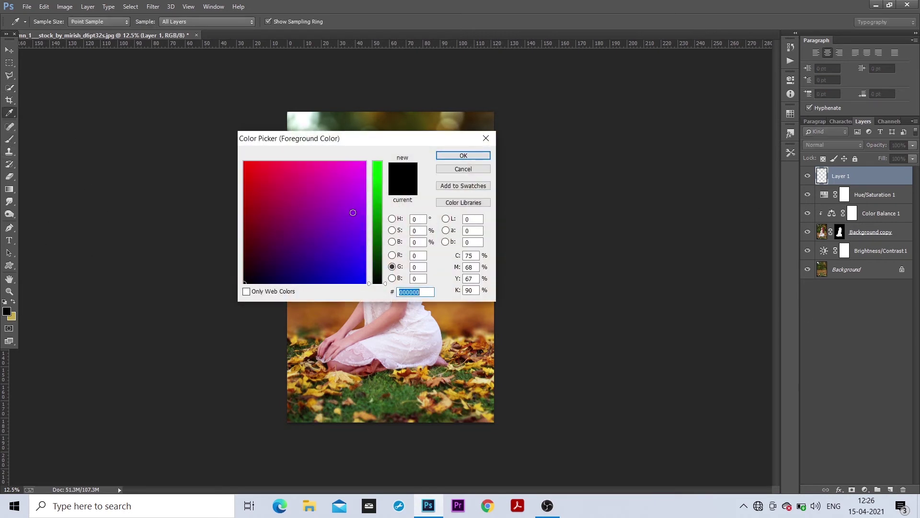
mouse_move(318, 195)
mouse_down()
mouse_move(365, 162)
mouse_move(377, 178)
mouse_up()
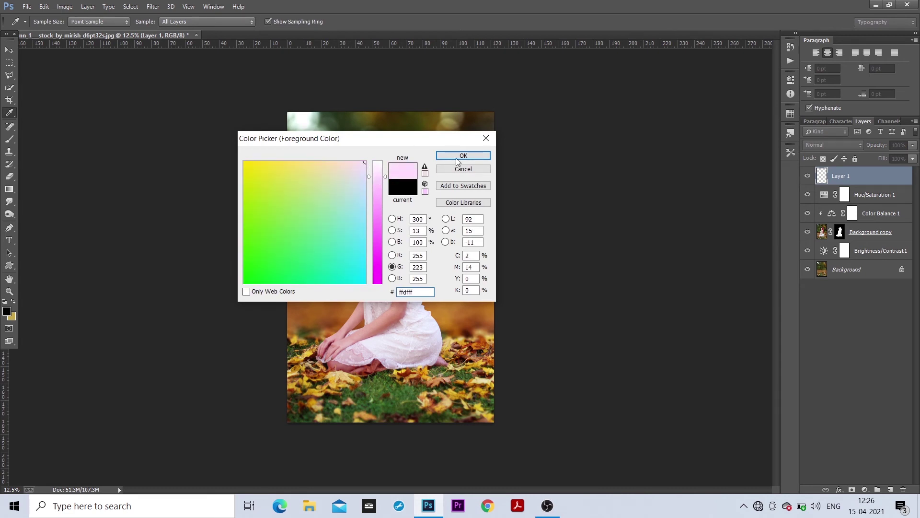
click(456, 155)
key(b)
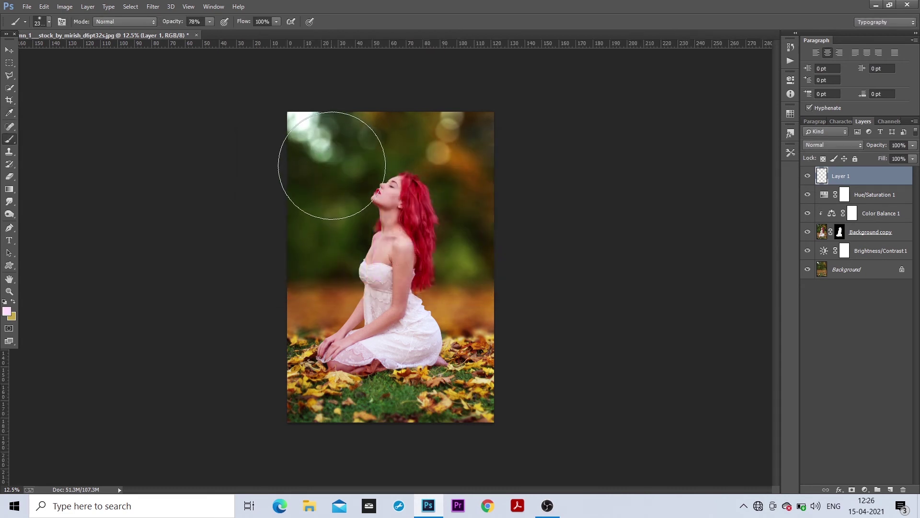
click(332, 166)
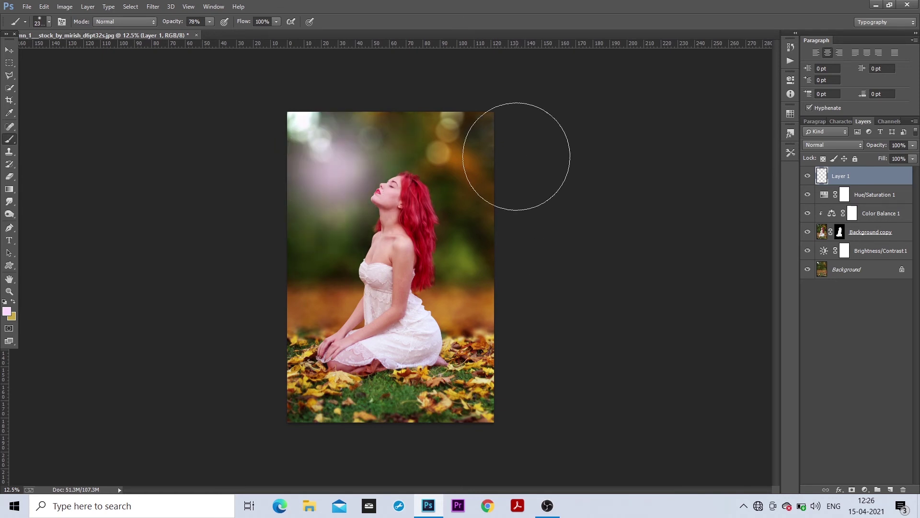
- Scale up the pink glow with Free Transform and position it over the upper-left
key(ctrl+t)
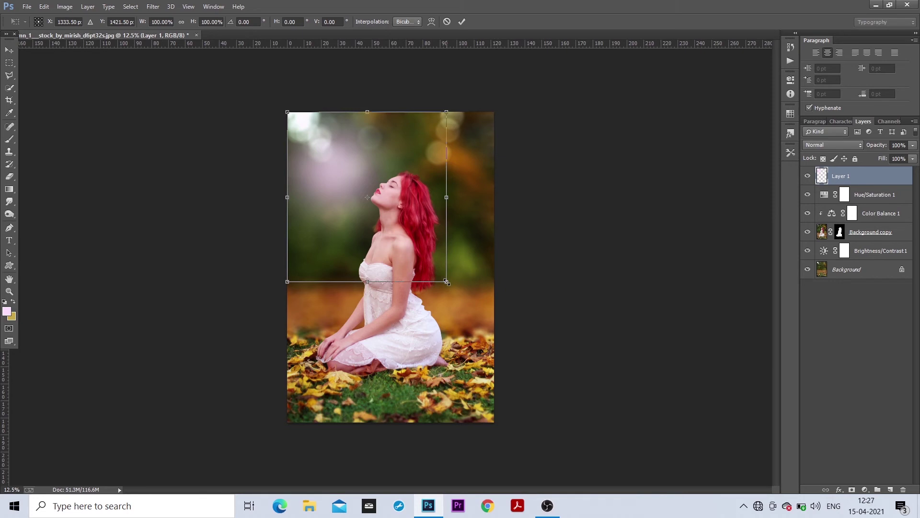
drag(447, 281, 548, 321)
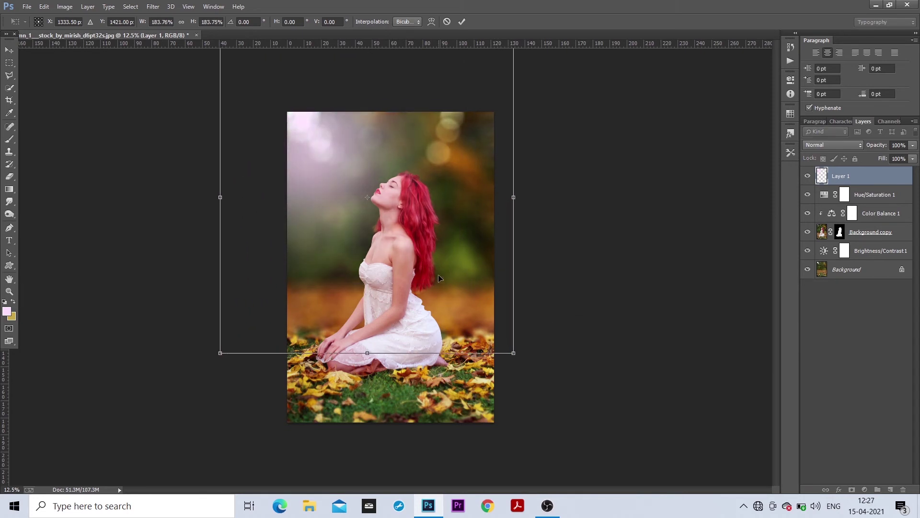
drag(439, 278, 406, 234)
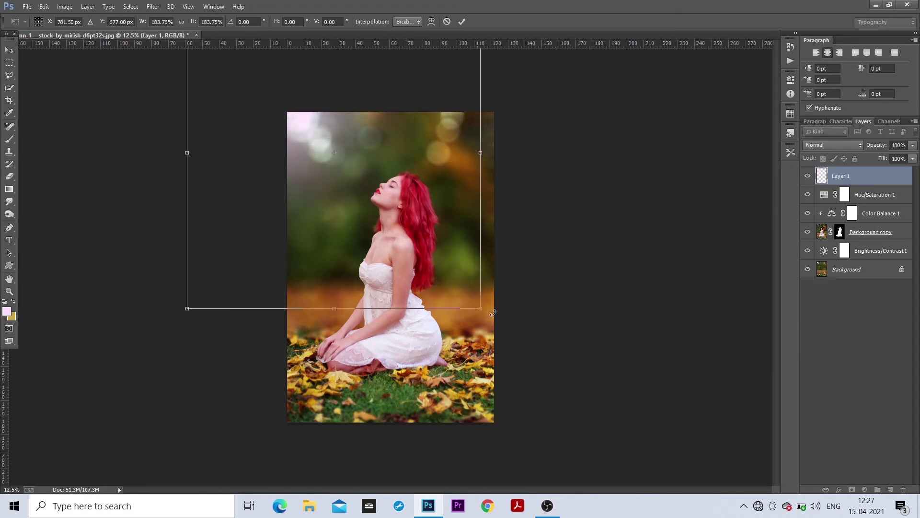
drag(481, 309, 540, 352)
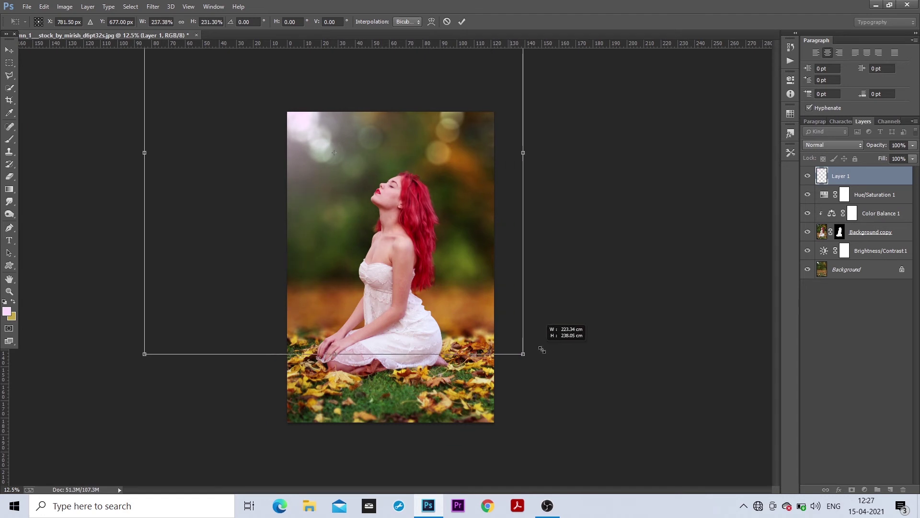
mouse_move(442, 251)
mouse_down()
mouse_move(470, 286)
mouse_move(453, 271)
mouse_up()
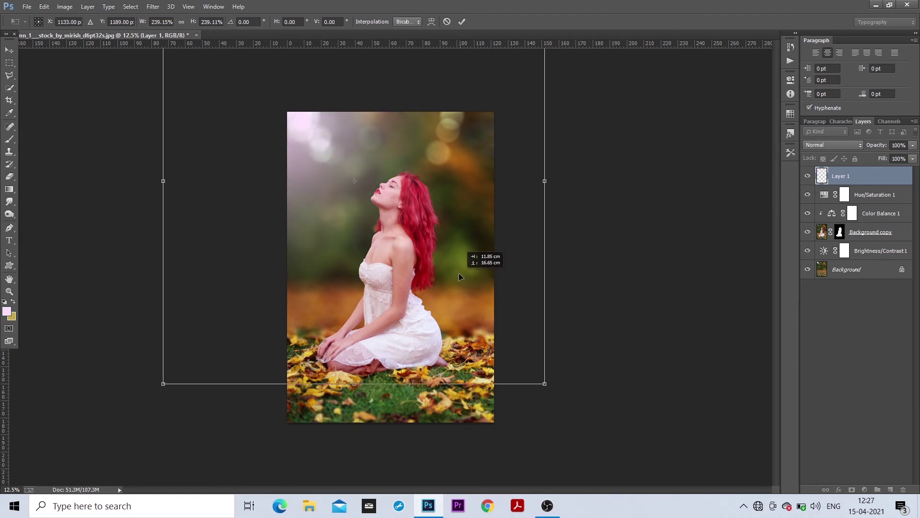
key(Return)
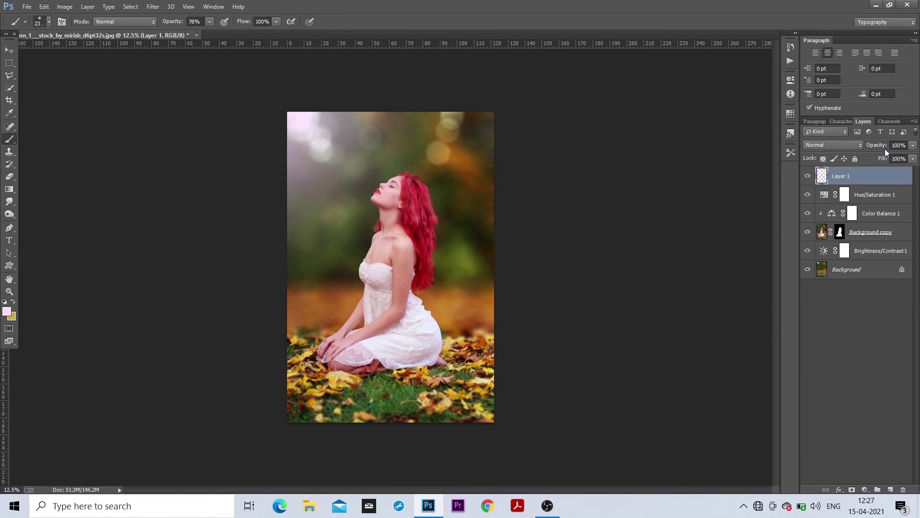
- Set Layer 1's blend mode to Linear Dodge (Add) and its opacity to 81%
drag(885, 148, 881, 148)
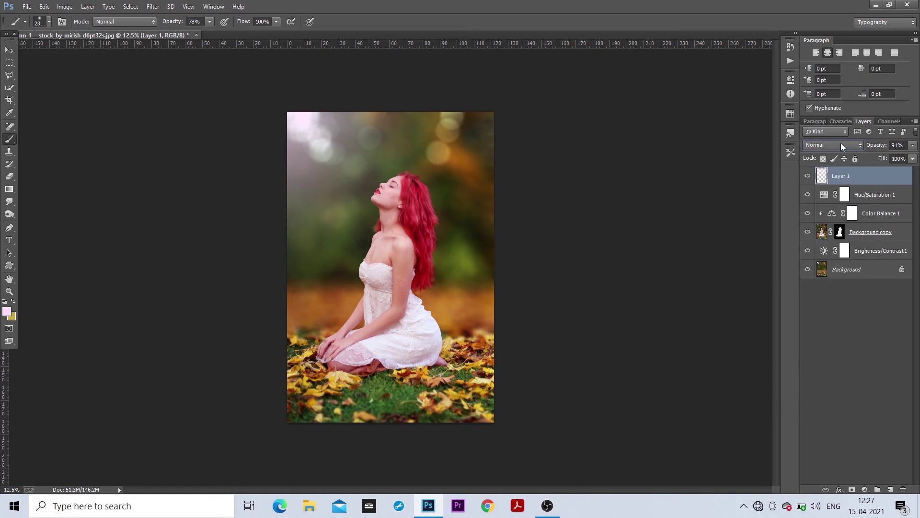
scroll(841, 143, down, 1)
scroll(840, 143, down, 2)
scroll(841, 143, down, 2)
scroll(841, 143, down, 1)
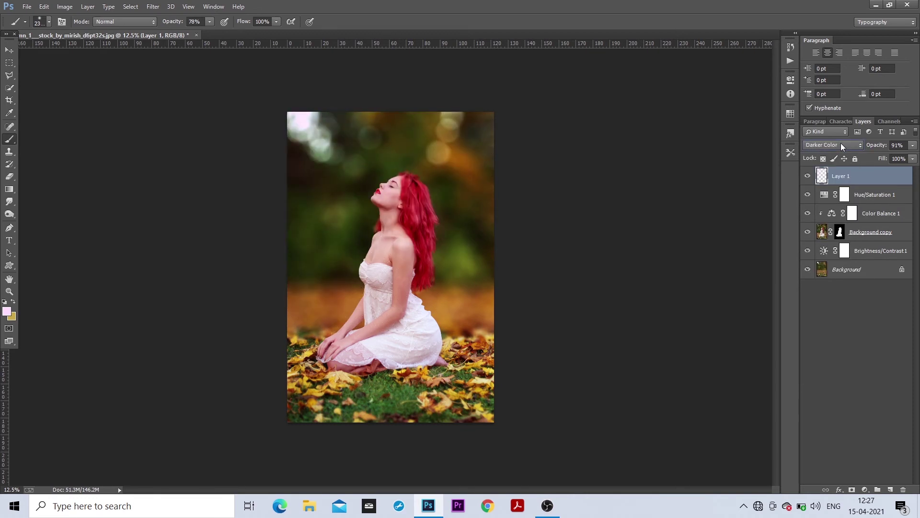
scroll(841, 143, down, 2)
scroll(841, 143, down, 1)
scroll(842, 146, down, 1)
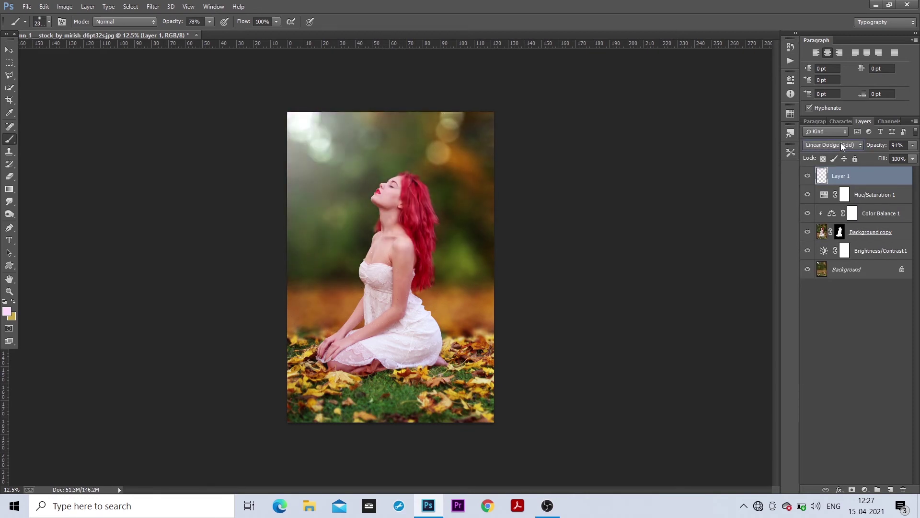
scroll(841, 143, down, 1)
scroll(841, 143, down, 1)
scroll(840, 143, up, 1)
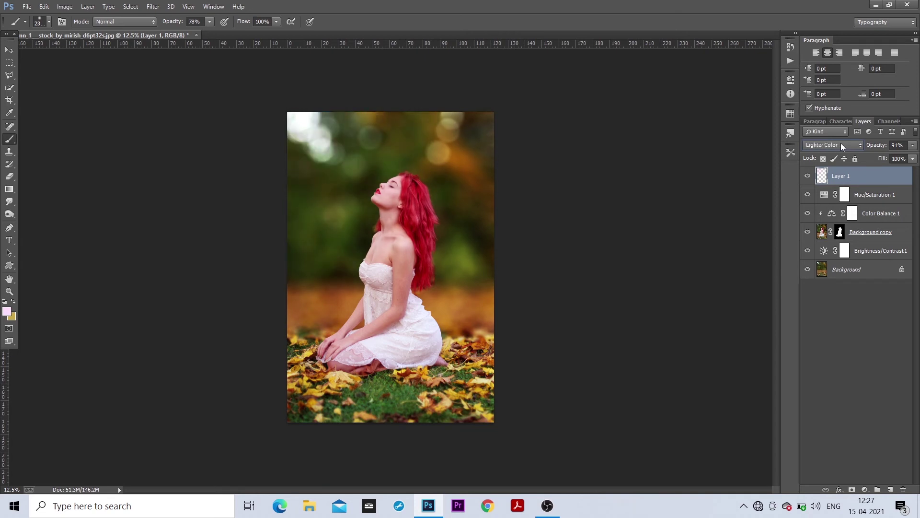
scroll(841, 143, up, 3)
scroll(841, 143, down, 1)
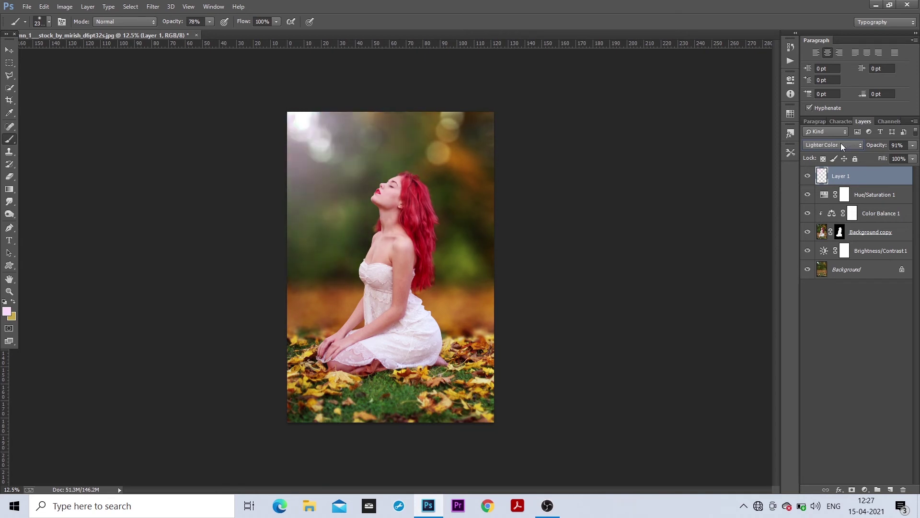
scroll(841, 143, up, 2)
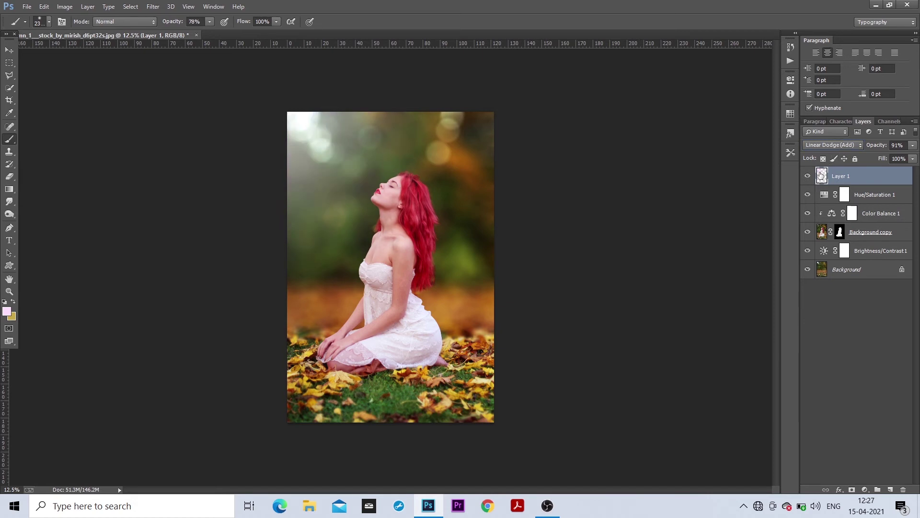
scroll(821, 175, down, 1)
scroll(820, 175, up, 1)
mouse_move(883, 147)
mouse_down()
mouse_move(898, 150)
mouse_move(888, 149)
mouse_up()
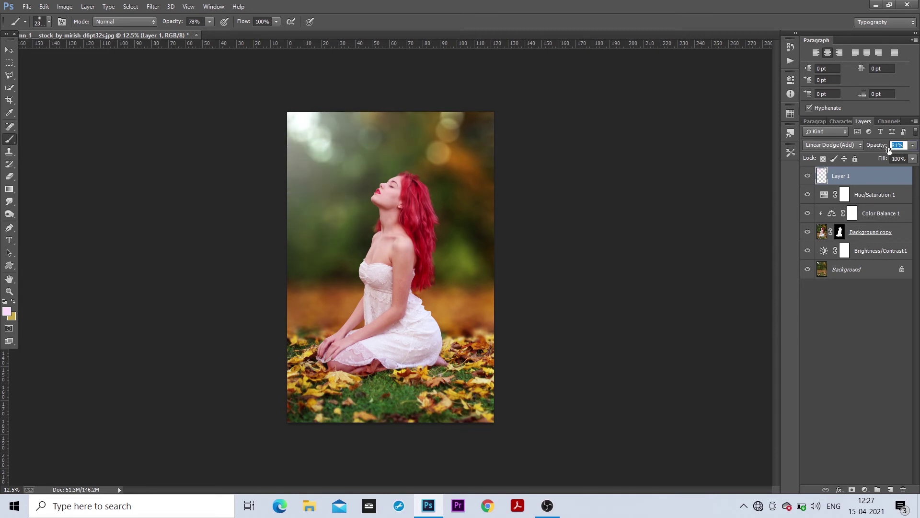
click(839, 341)
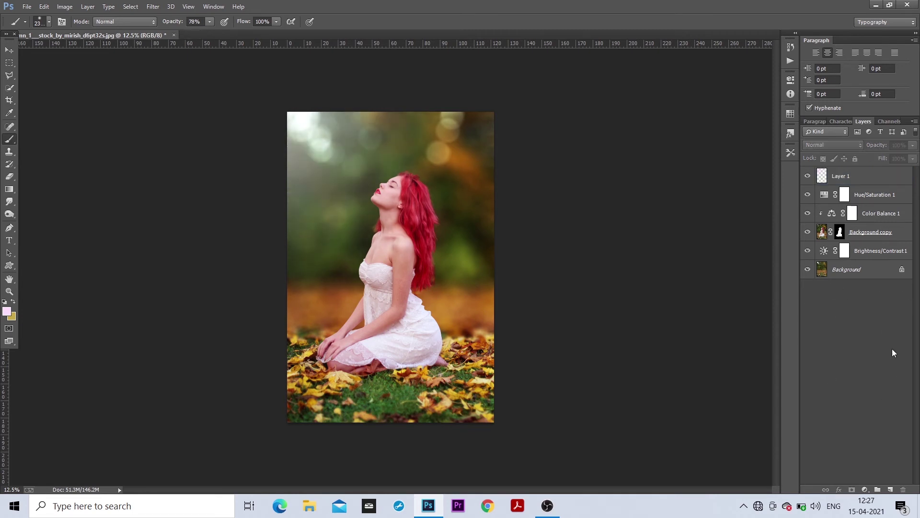
click(859, 182)
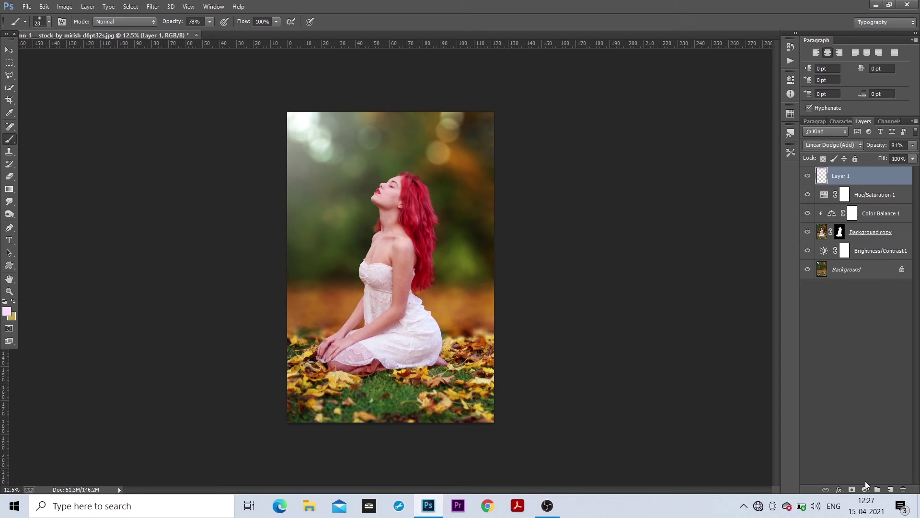
- Add a Color Lookup layer and preview the Bleach Bypass and 2Strip looks
click(866, 486)
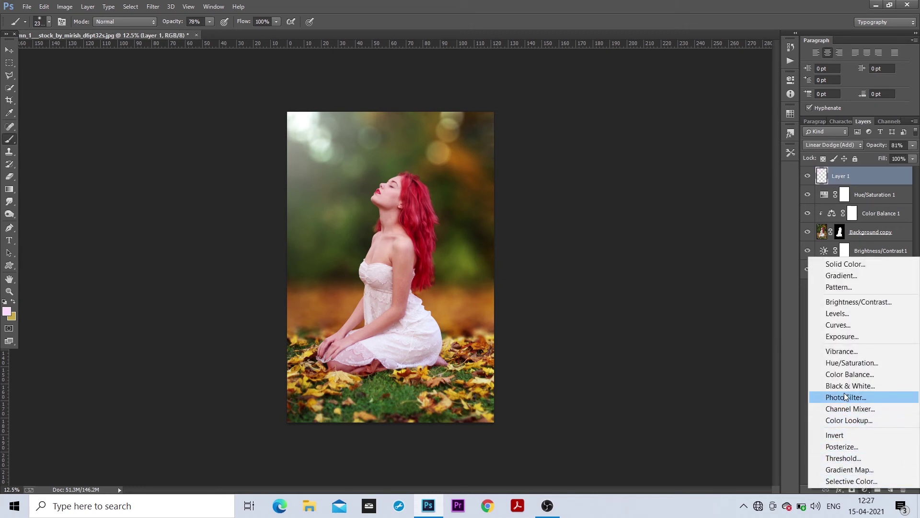
click(848, 420)
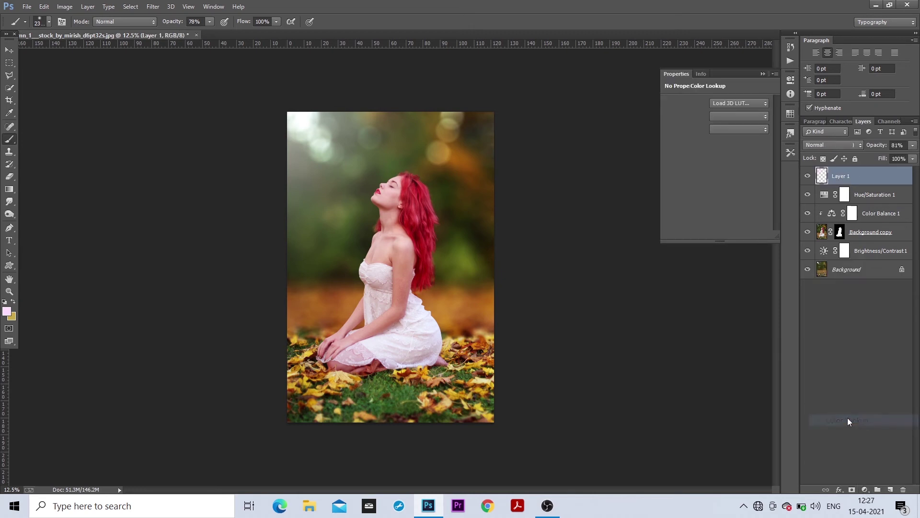
click(743, 106)
click(739, 159)
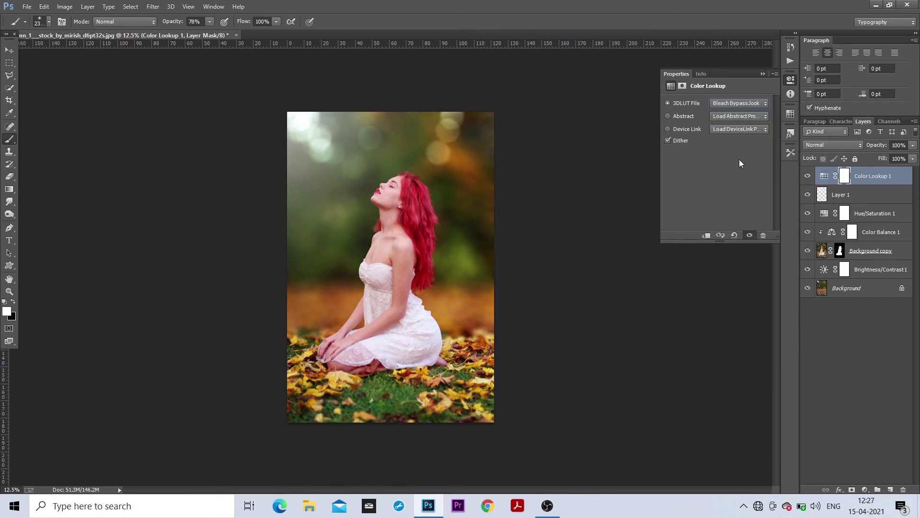
click(732, 103)
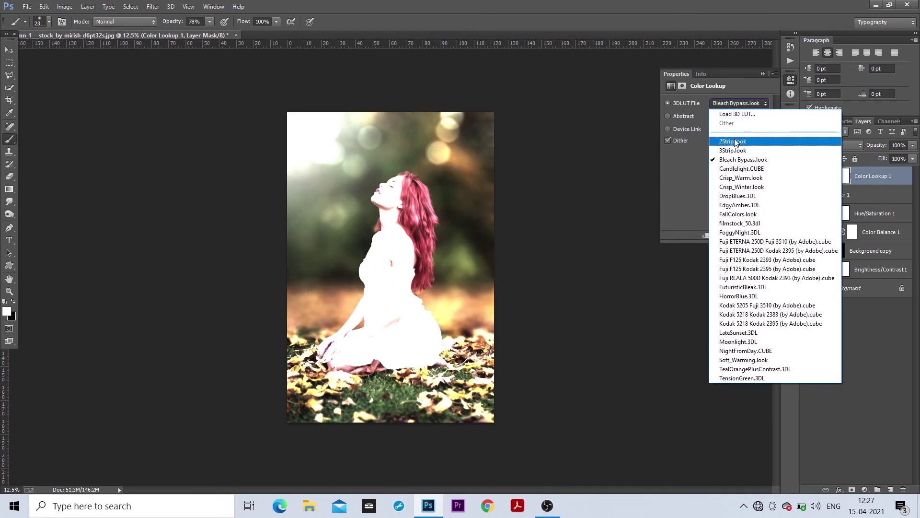
click(735, 141)
- Preview Crisp_Warm and Crisp_Winter, then settle on the DropBlues.3DL look
click(735, 104)
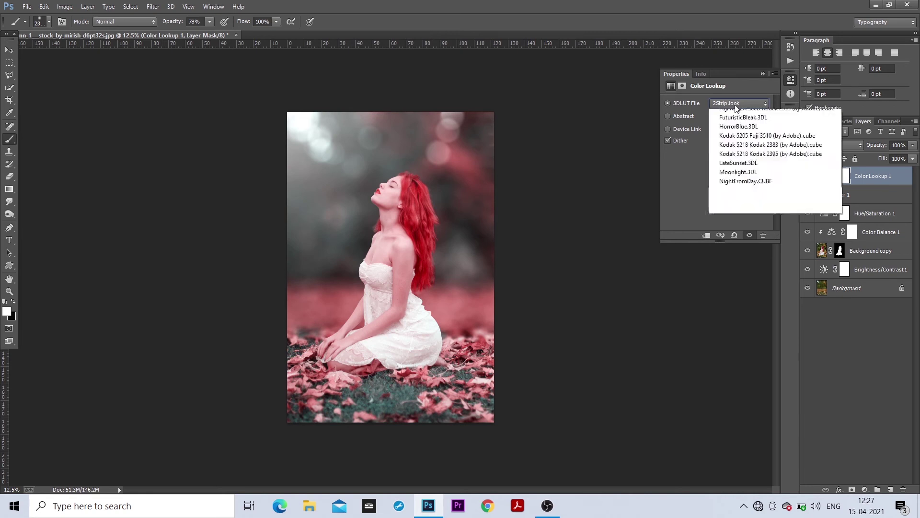
click(733, 105)
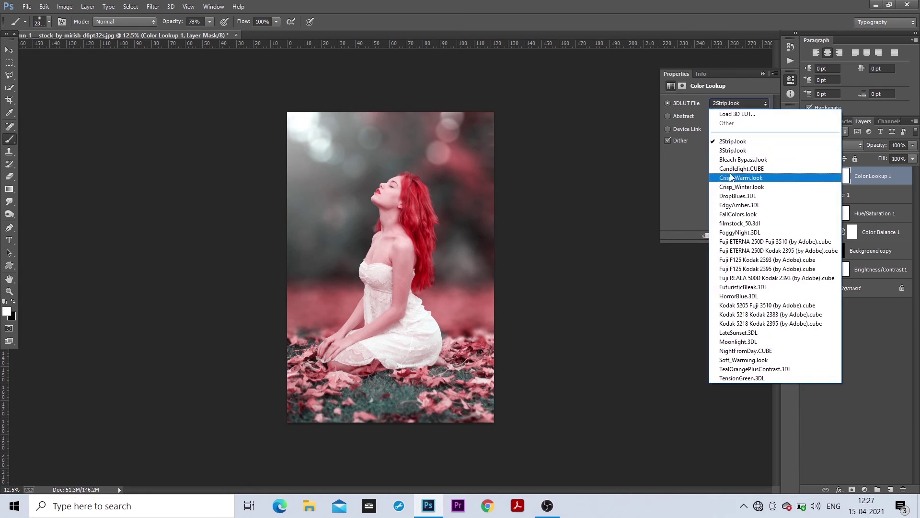
click(731, 177)
click(742, 105)
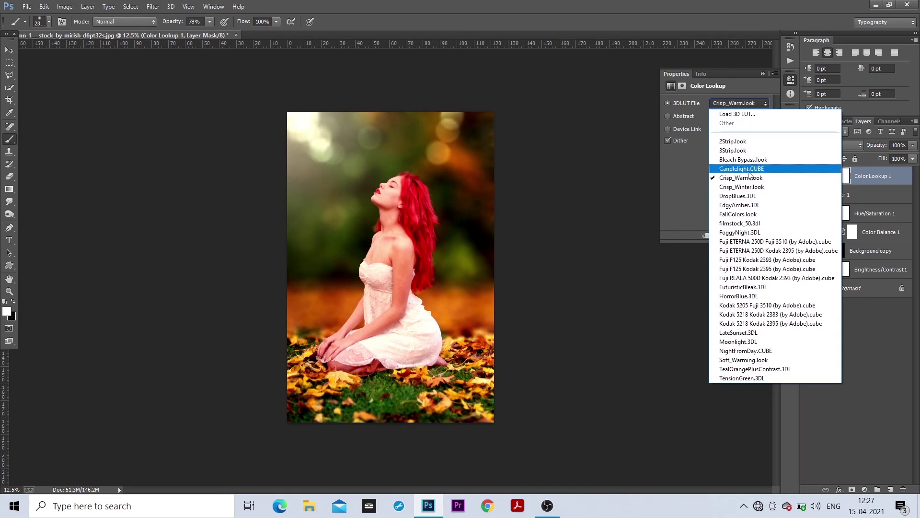
click(745, 174)
click(744, 104)
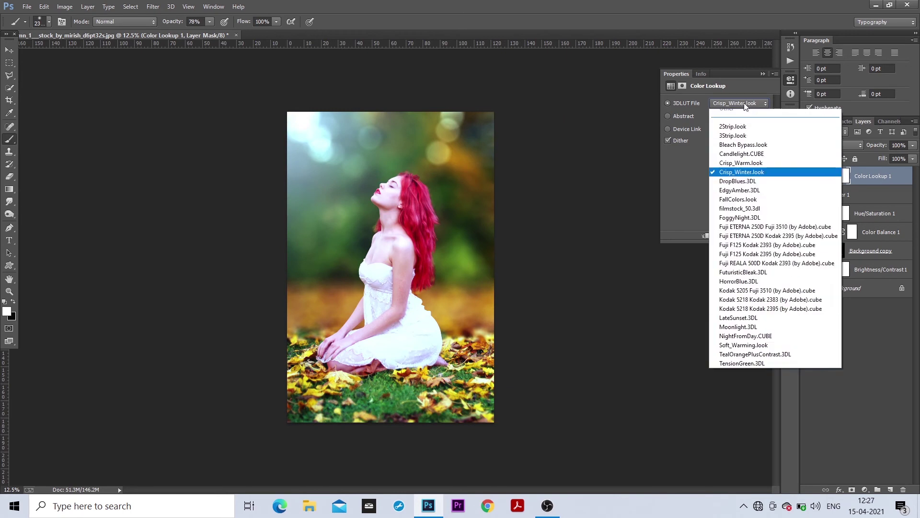
click(749, 194)
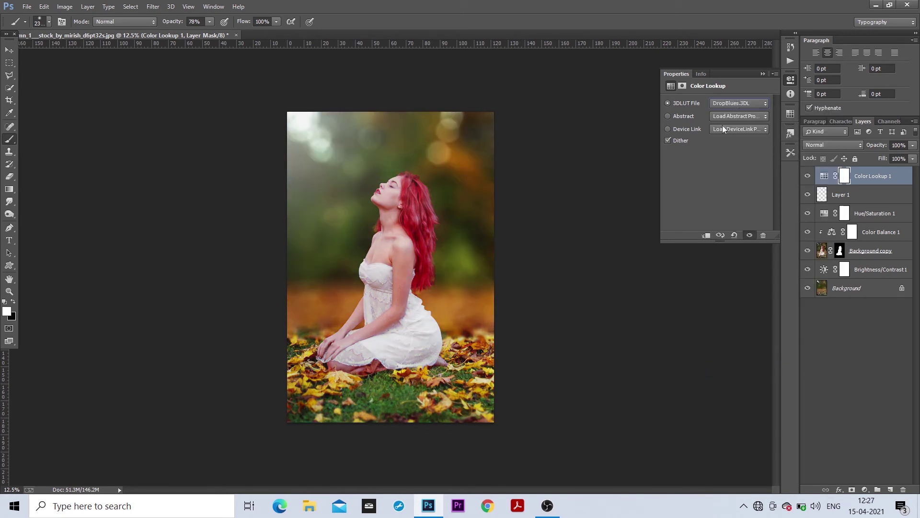
click(762, 73)
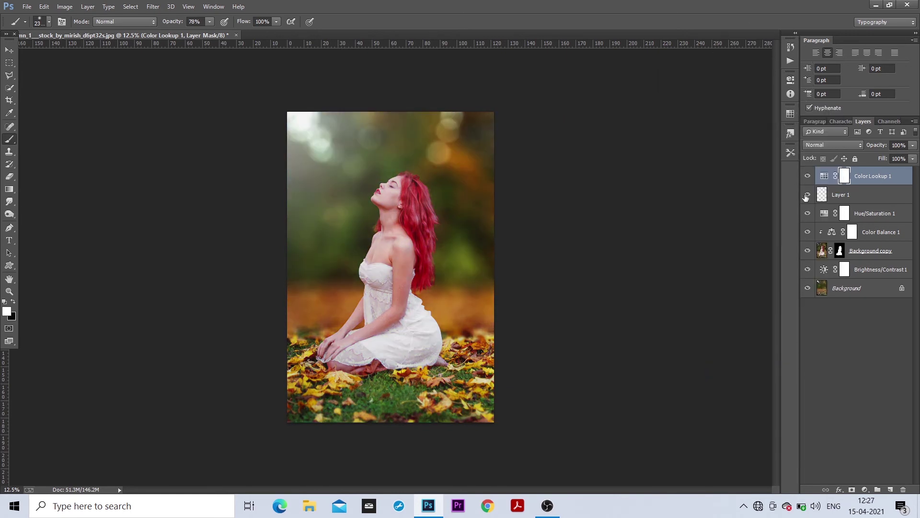
- Try Soft Light and Screen on Color Lookup 1, then settle on Lighten blend mode
click(832, 145)
click(832, 146)
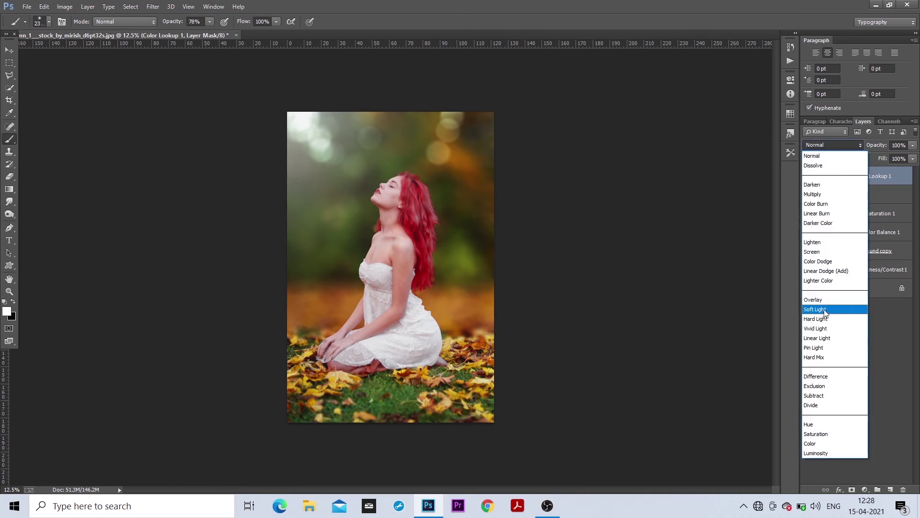
click(825, 311)
click(834, 145)
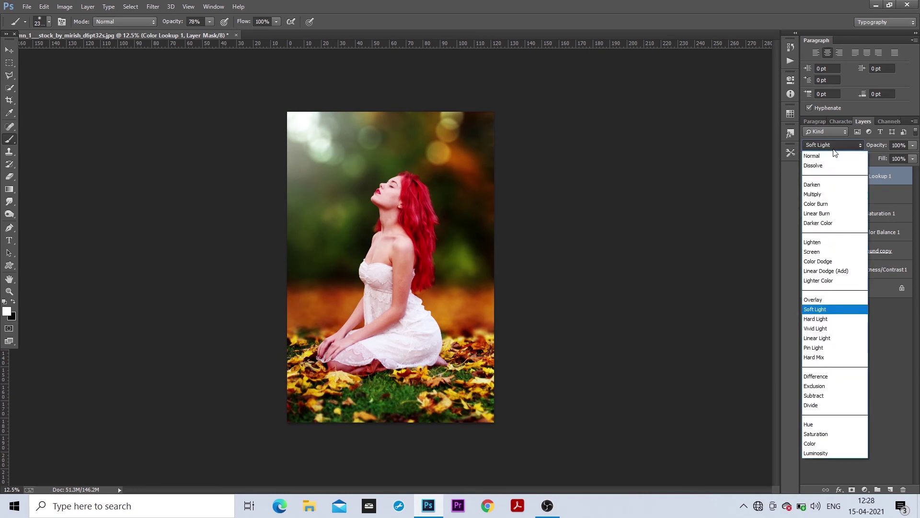
key(Escape)
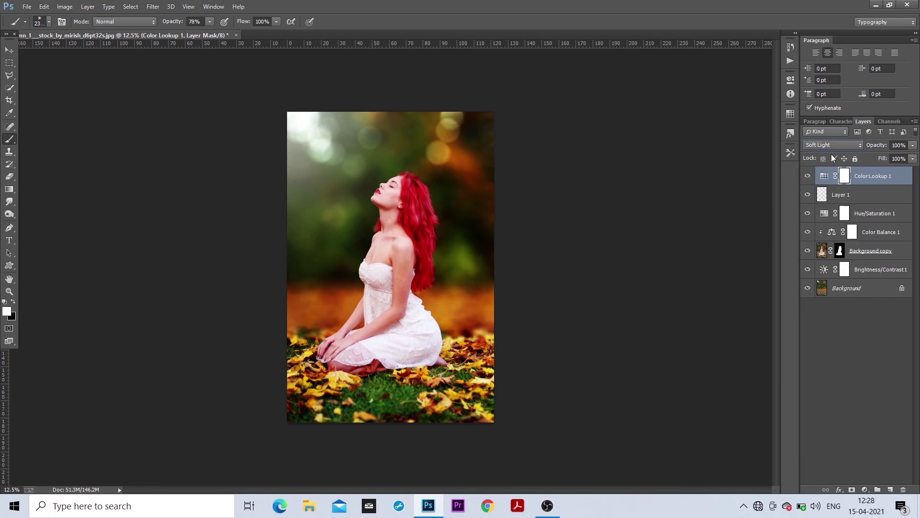
key(Up)
key(Up)
key(Up)
key(Up)
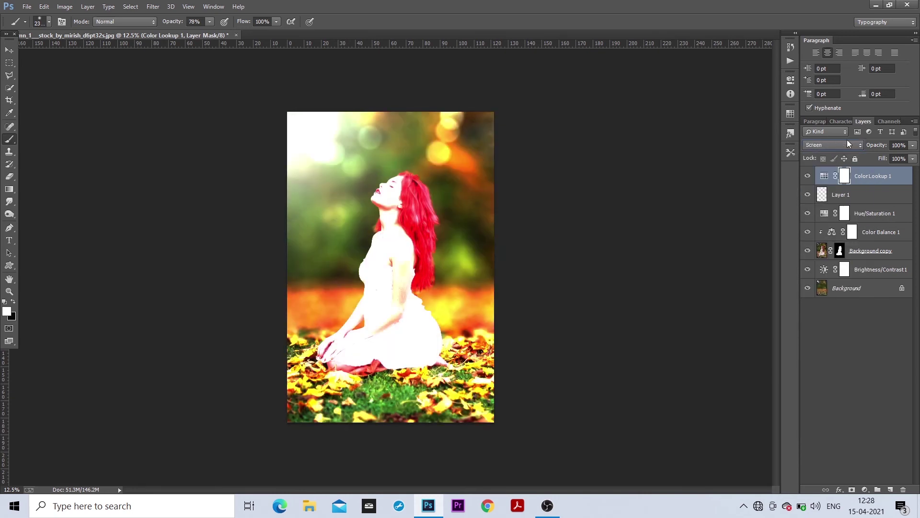
key(Up)
key(Up)
key(Down)
key(Up)
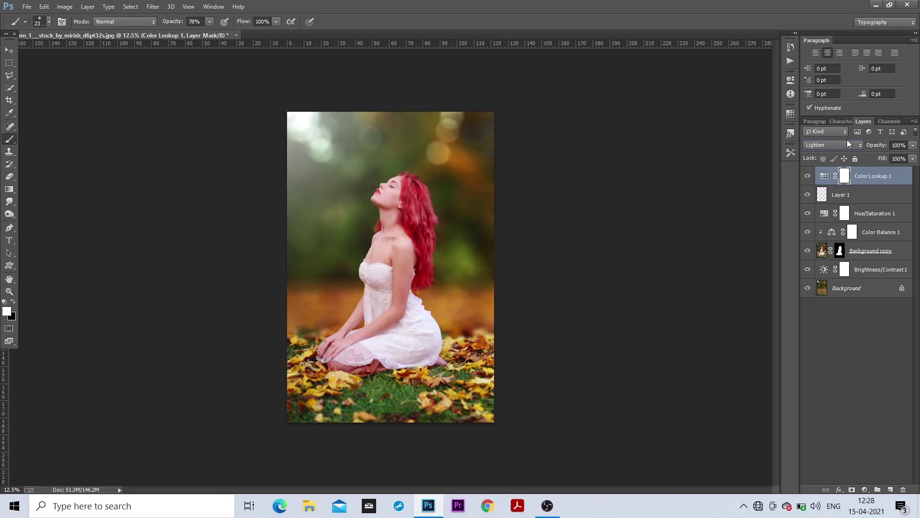
- Toggle Color Lookup 1's visibility to compare the Lighten grade, leaving it visible
click(807, 176)
click(807, 176)
click(807, 177)
click(808, 178)
click(808, 179)
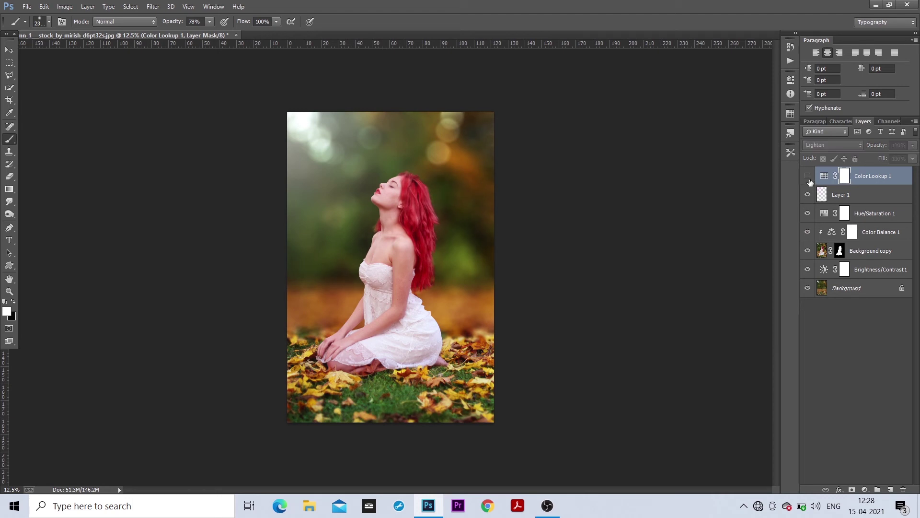
click(808, 178)
click(808, 179)
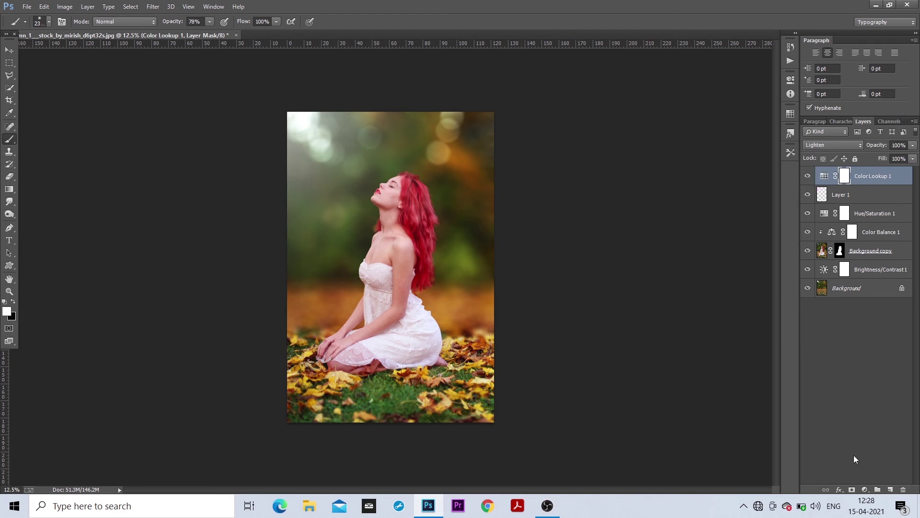
- On a new Layer 2, fade a black gradient over the image's bottom at 46% opacity
click(891, 490)
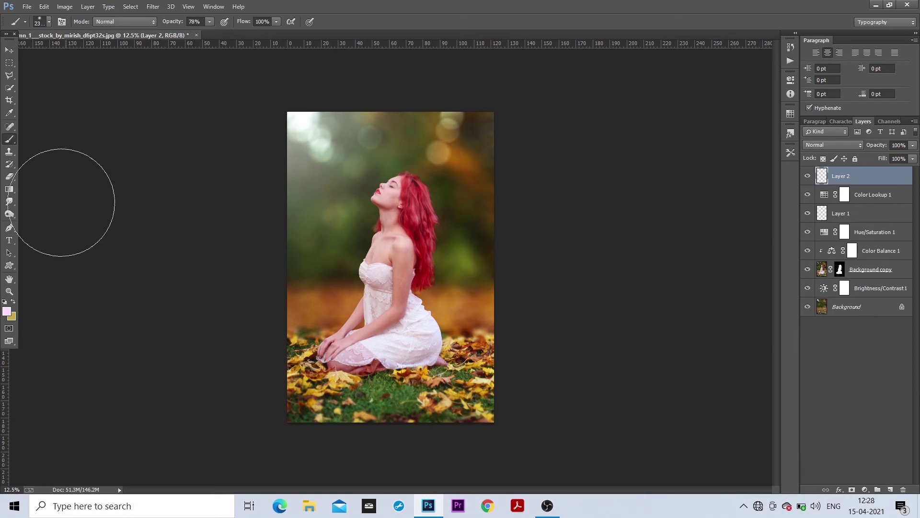
click(9, 189)
click(6, 312)
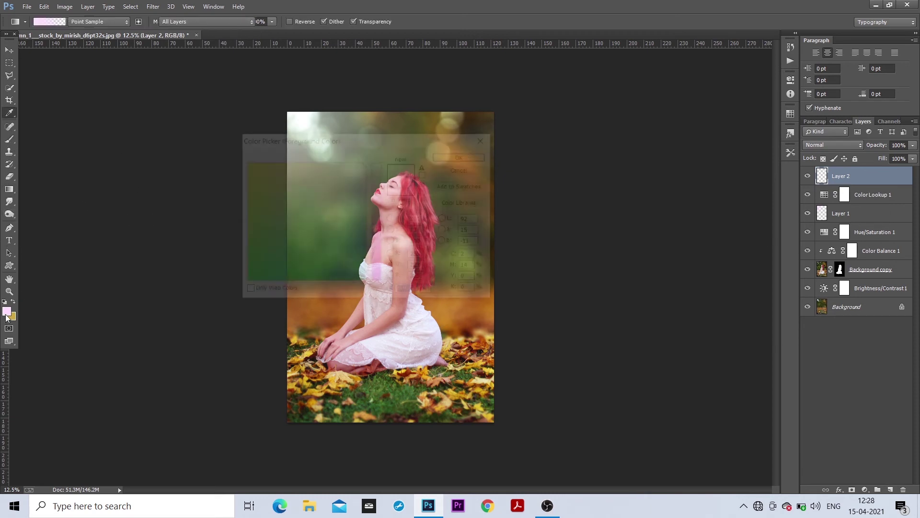
text(ff00ff)
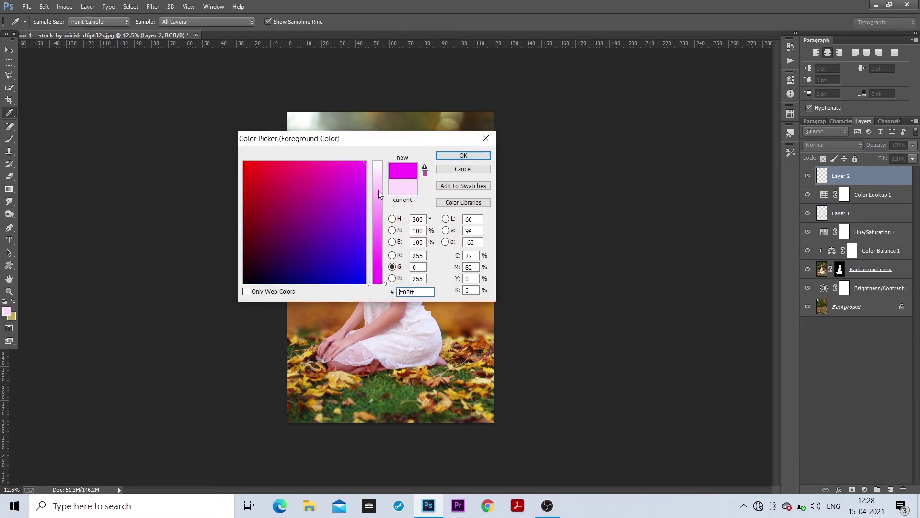
drag(327, 233, 190, 351)
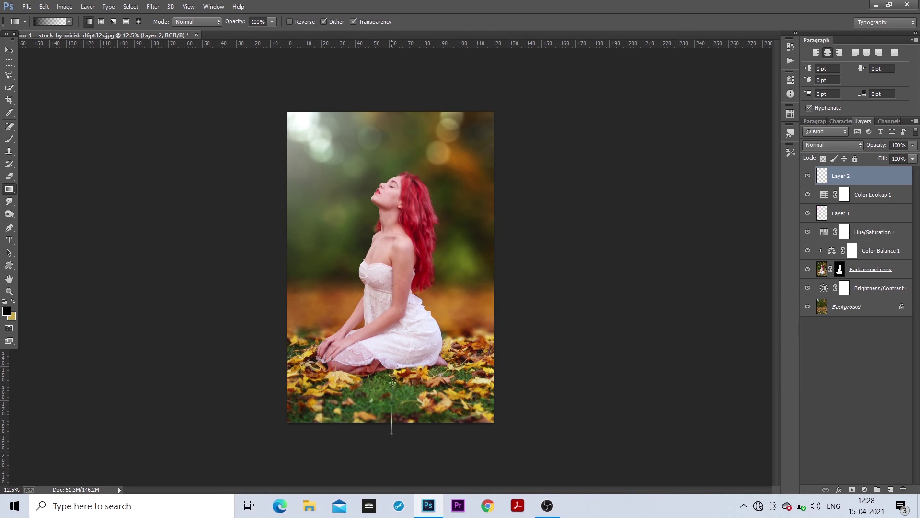
drag(392, 296, 392, 293)
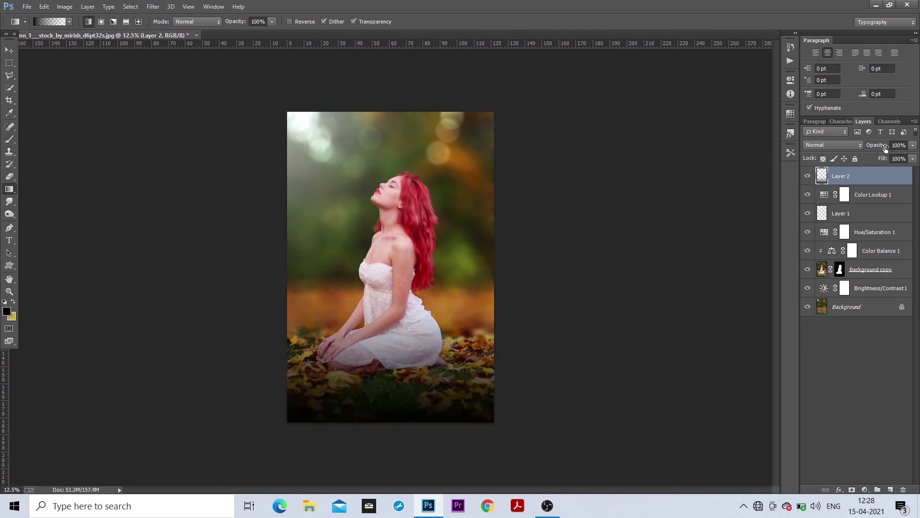
drag(886, 148, 860, 151)
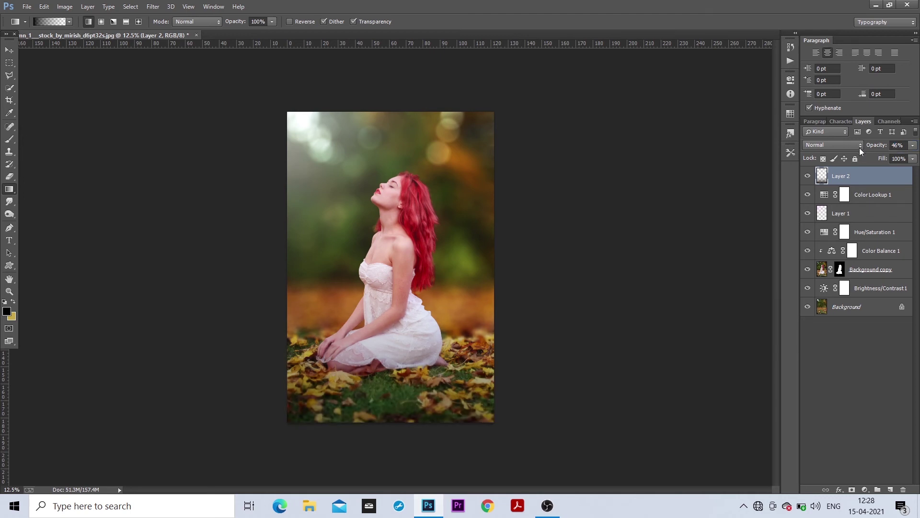
- Toggle Color Lookup 1, Layer 1, Color Balance 1, Background copy and Brightness/Contrast 1 to compare
click(808, 195)
click(808, 196)
click(809, 214)
click(808, 251)
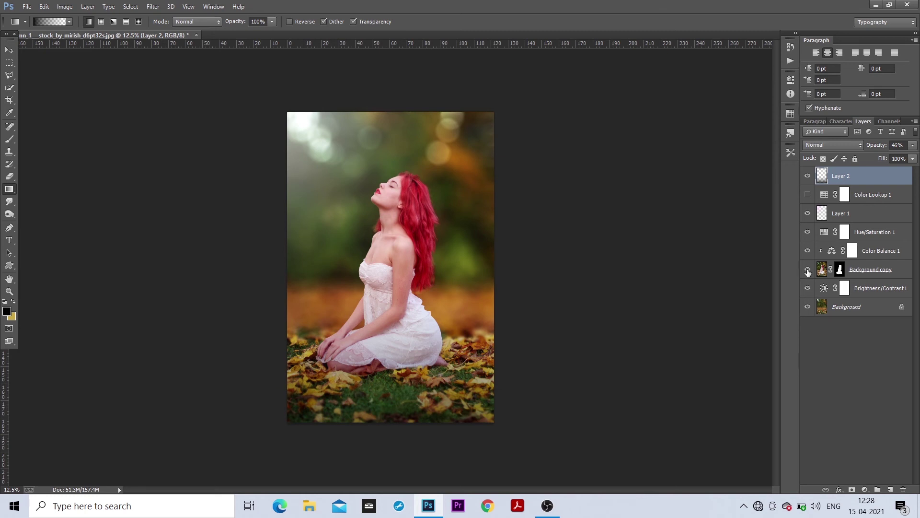
click(809, 269)
click(809, 269)
click(809, 288)
click(808, 288)
- Set Brightness/Contrast 1 opacity to 64% and check the change against the other layers
click(872, 290)
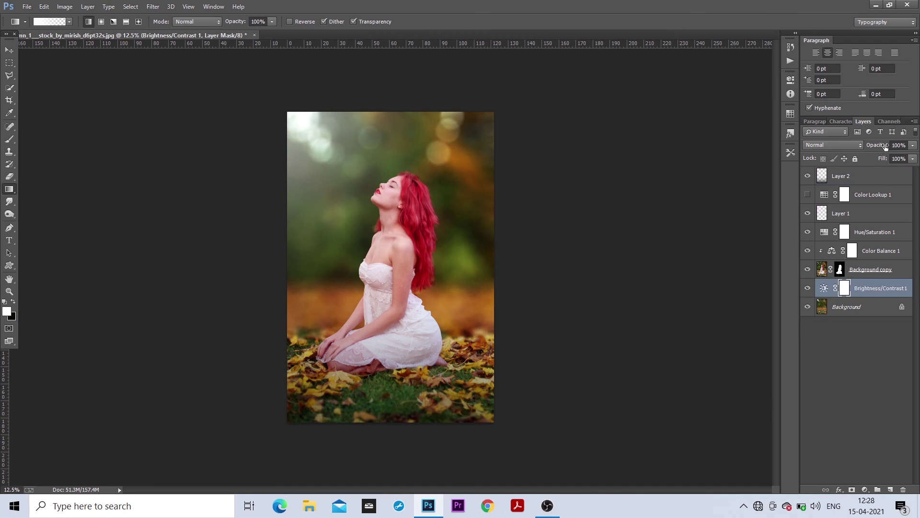
drag(885, 146, 868, 150)
key(Return)
click(880, 384)
click(808, 288)
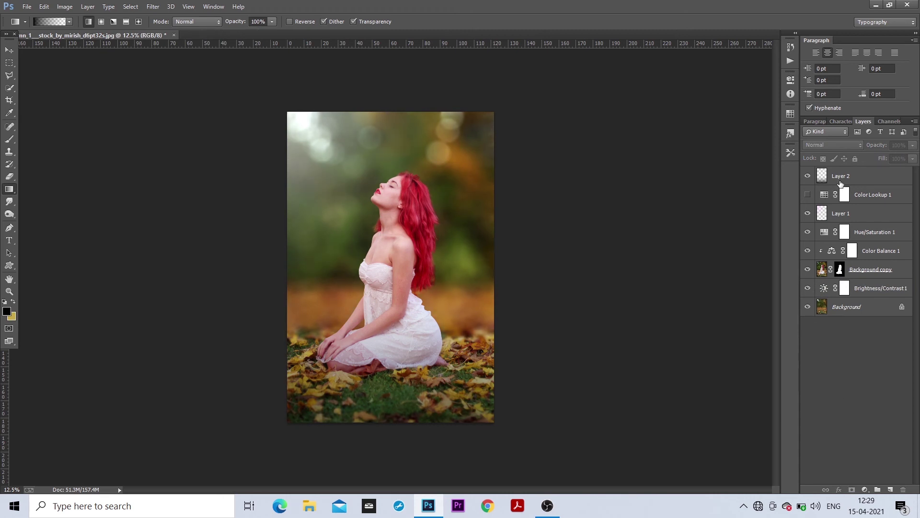
click(826, 183)
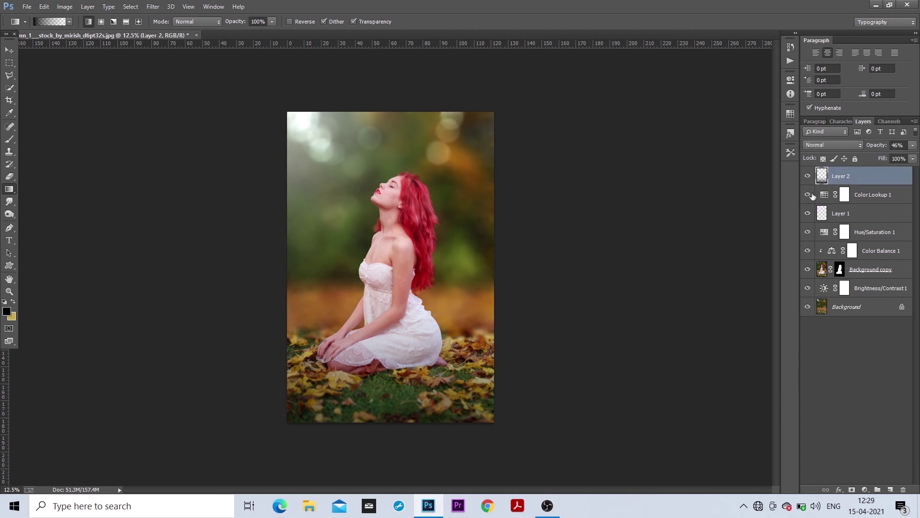
click(808, 194)
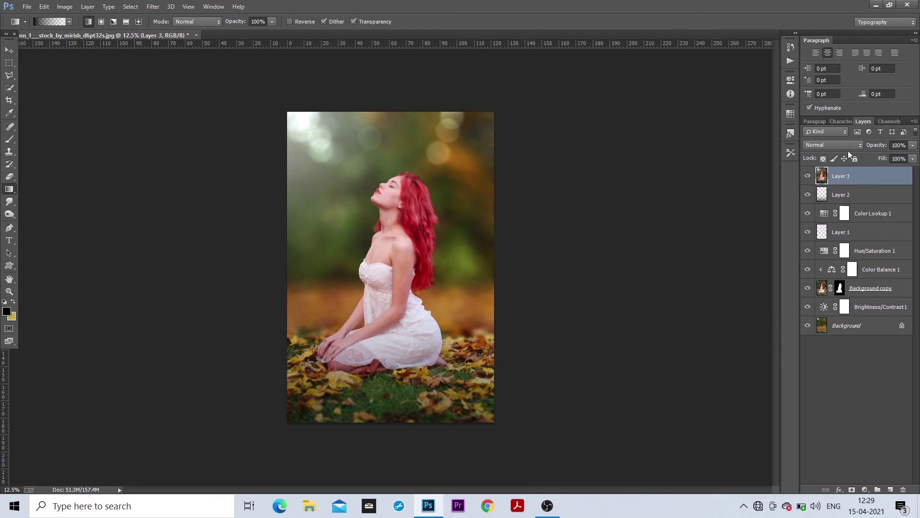
- In Camera Raw on Layer 3, set temperature -11, contrast 0, highlights +5, brighter shadows, lower vibrance
click(153, 6)
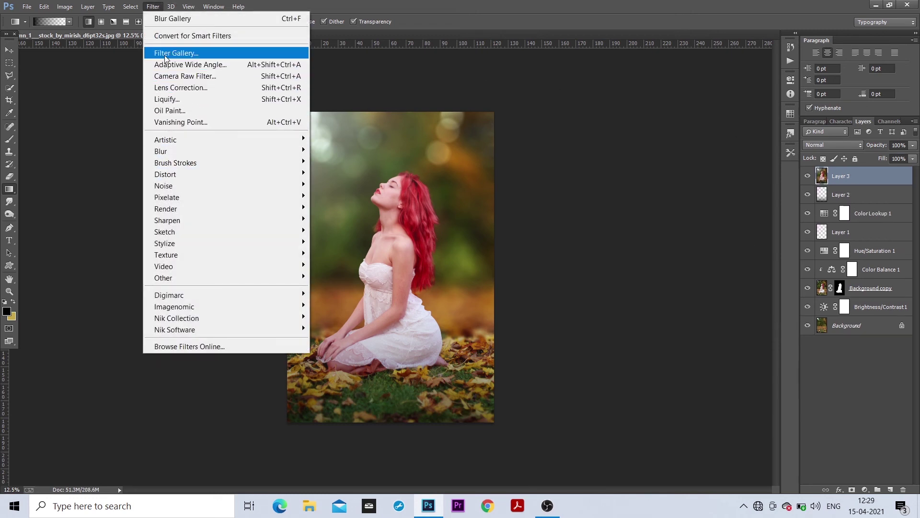
click(174, 77)
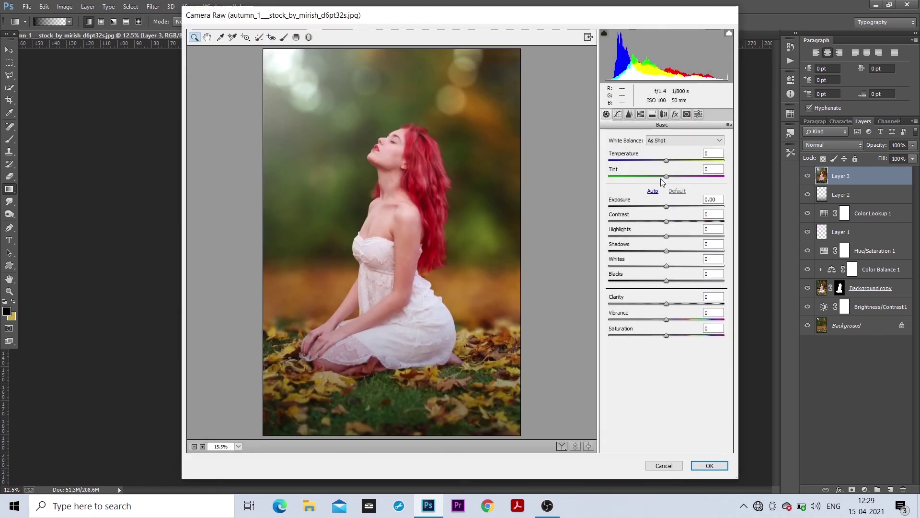
drag(667, 160, 661, 160)
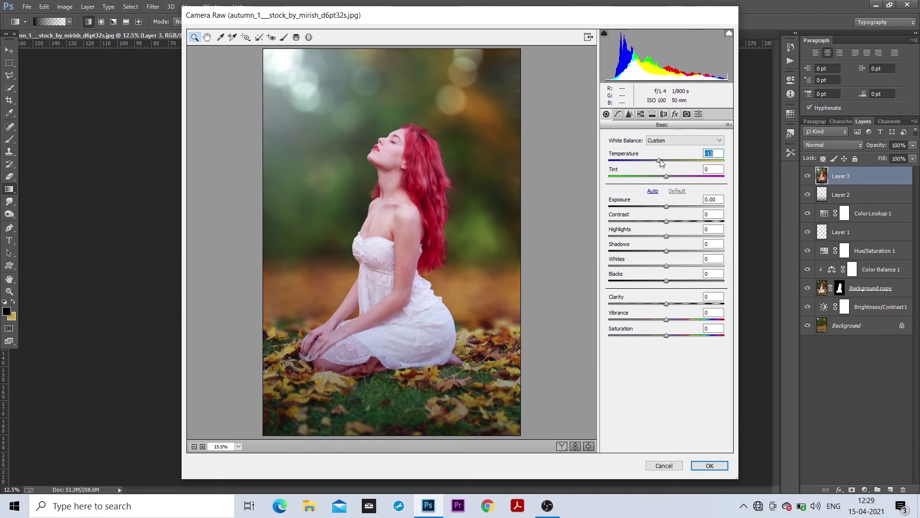
mouse_move(660, 160)
mouse_down()
mouse_move(683, 180)
mouse_move(674, 180)
mouse_move(672, 207)
mouse_move(681, 222)
mouse_up()
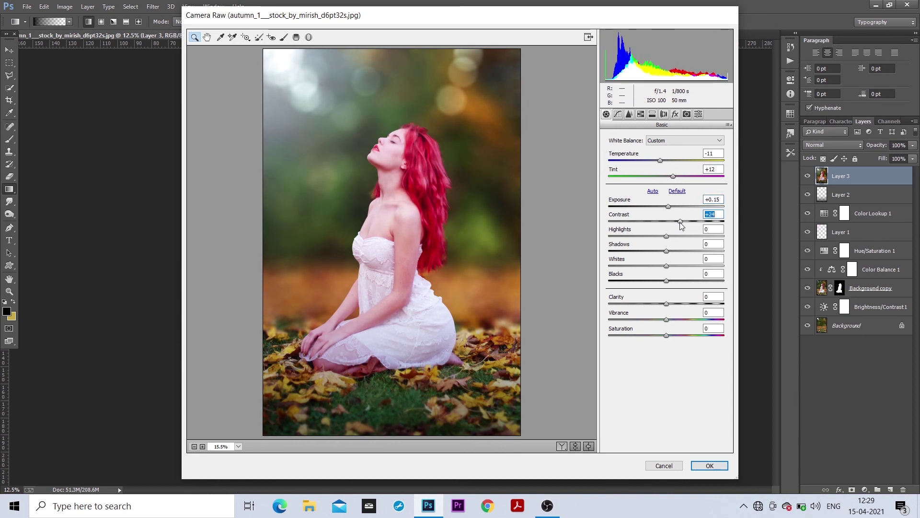
double_click(681, 222)
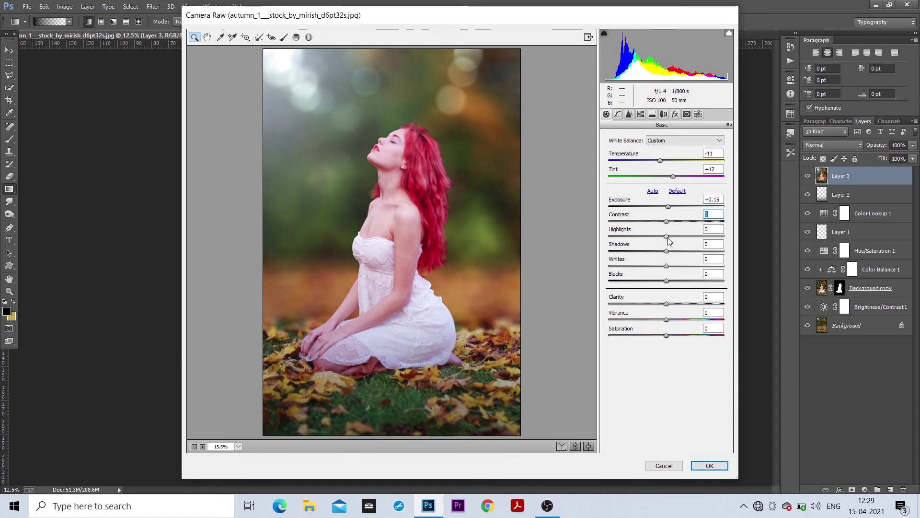
drag(668, 236, 670, 236)
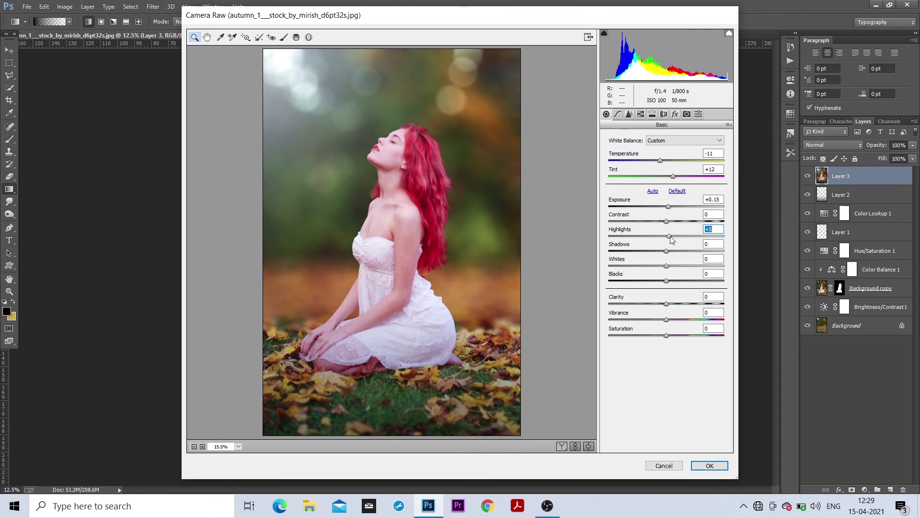
mouse_move(666, 251)
mouse_down()
mouse_move(684, 250)
mouse_move(659, 265)
mouse_move(713, 284)
mouse_move(684, 285)
mouse_up()
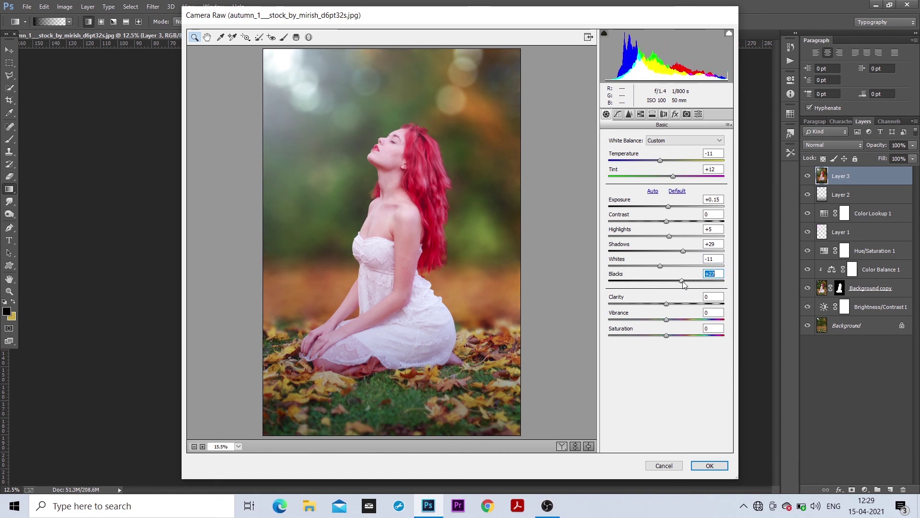
mouse_move(667, 319)
mouse_down()
mouse_move(656, 322)
mouse_move(674, 336)
mouse_up()
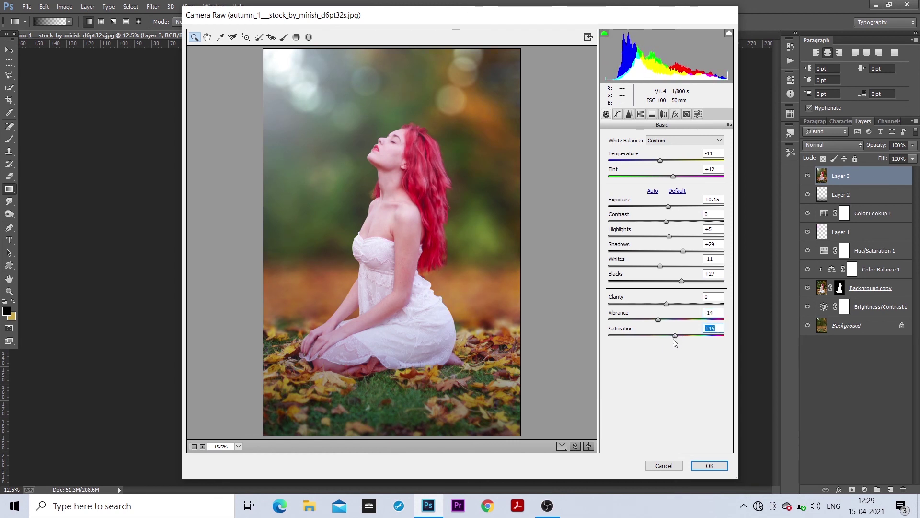
- Add a Highlight Priority post-crop vignette at -24 with a wider midpoint, then apply
click(676, 114)
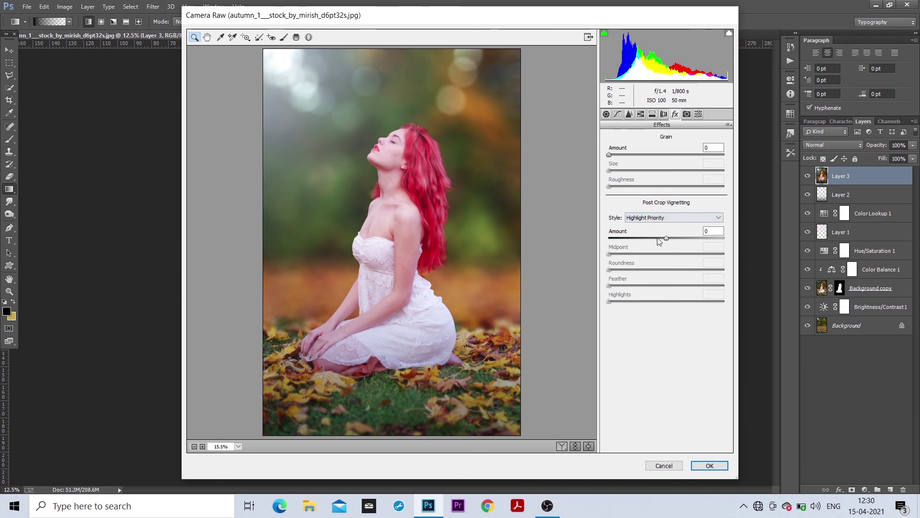
click(666, 237)
drag(666, 238, 655, 240)
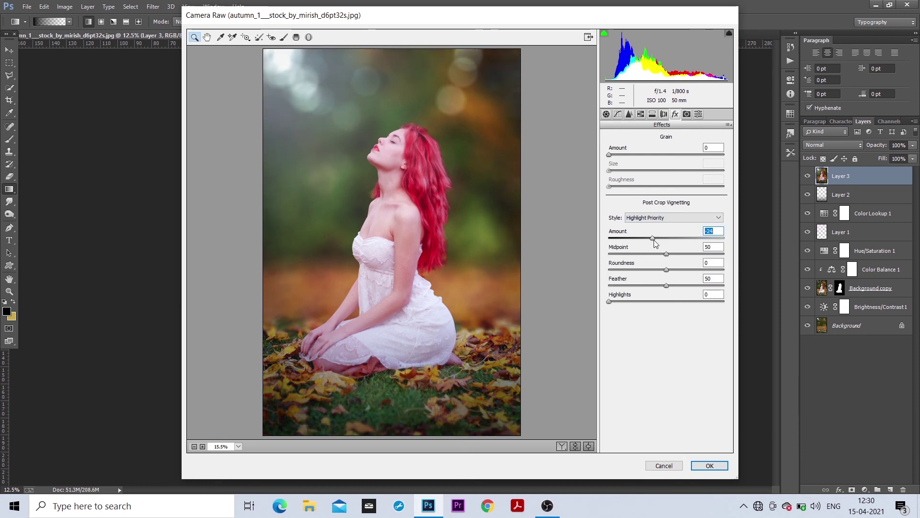
mouse_move(666, 254)
mouse_down()
mouse_move(716, 254)
mouse_move(705, 258)
mouse_up()
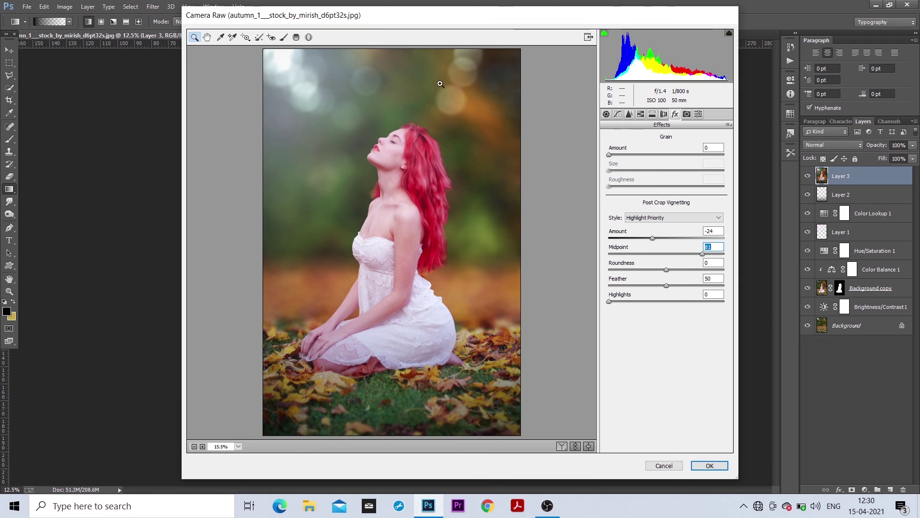
click(562, 446)
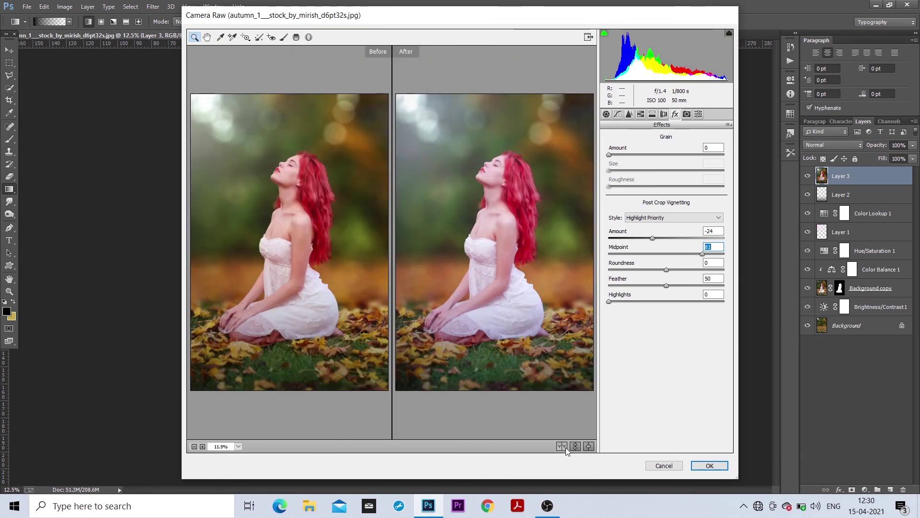
click(710, 465)
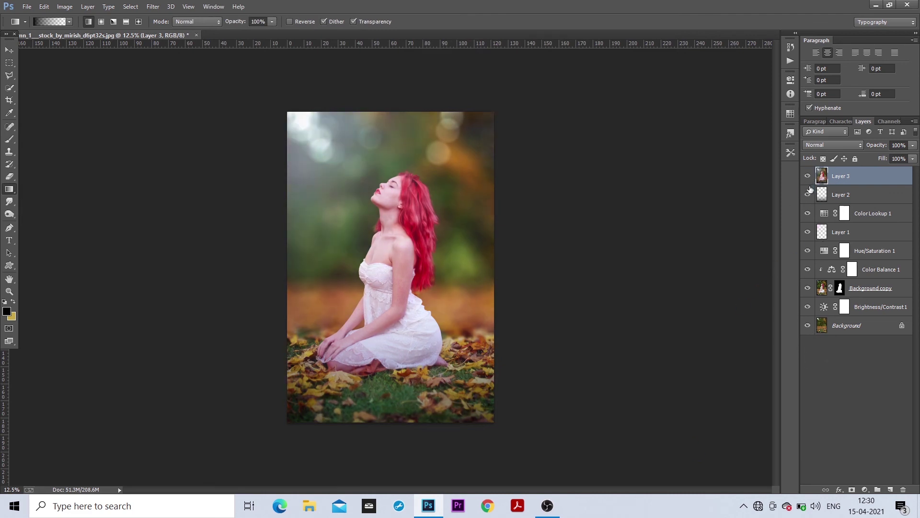
- Add Curves 1 raising the Blue channel's black point to output 16, then compare
click(808, 177)
click(865, 489)
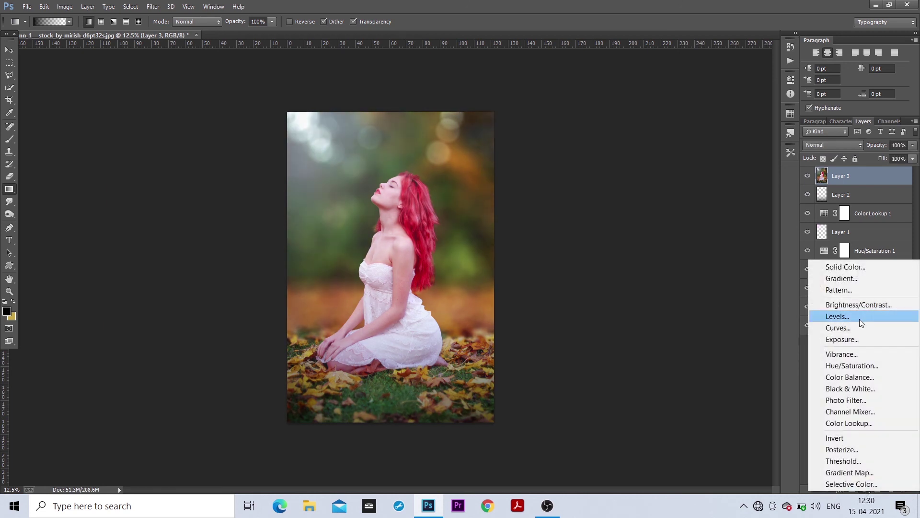
click(852, 334)
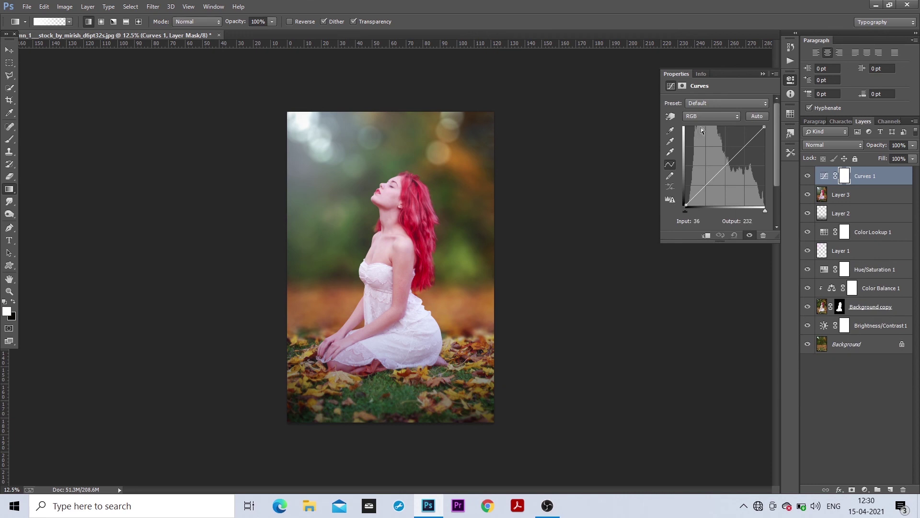
click(713, 119)
click(702, 160)
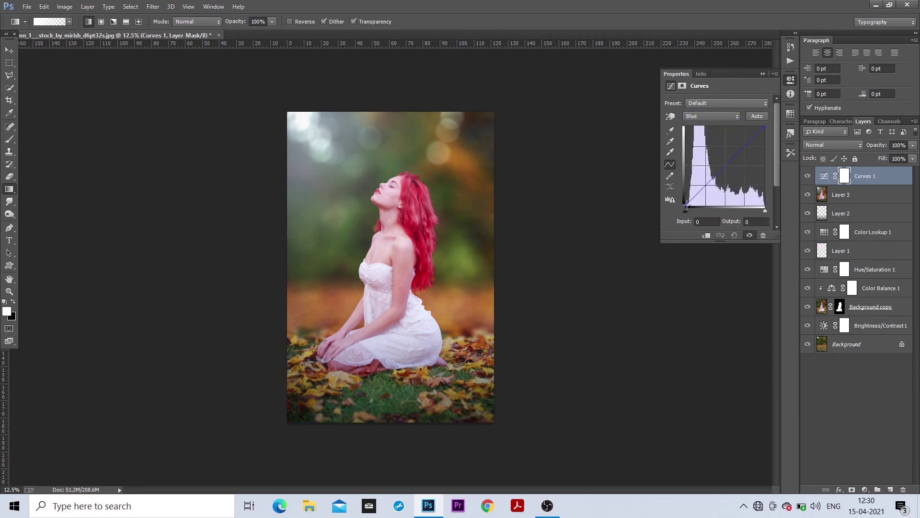
drag(687, 204, 687, 199)
click(762, 74)
click(808, 177)
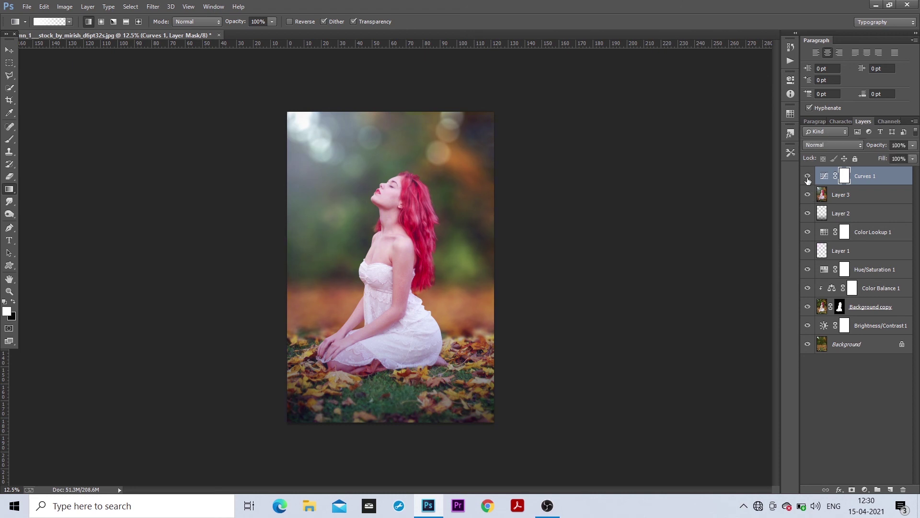